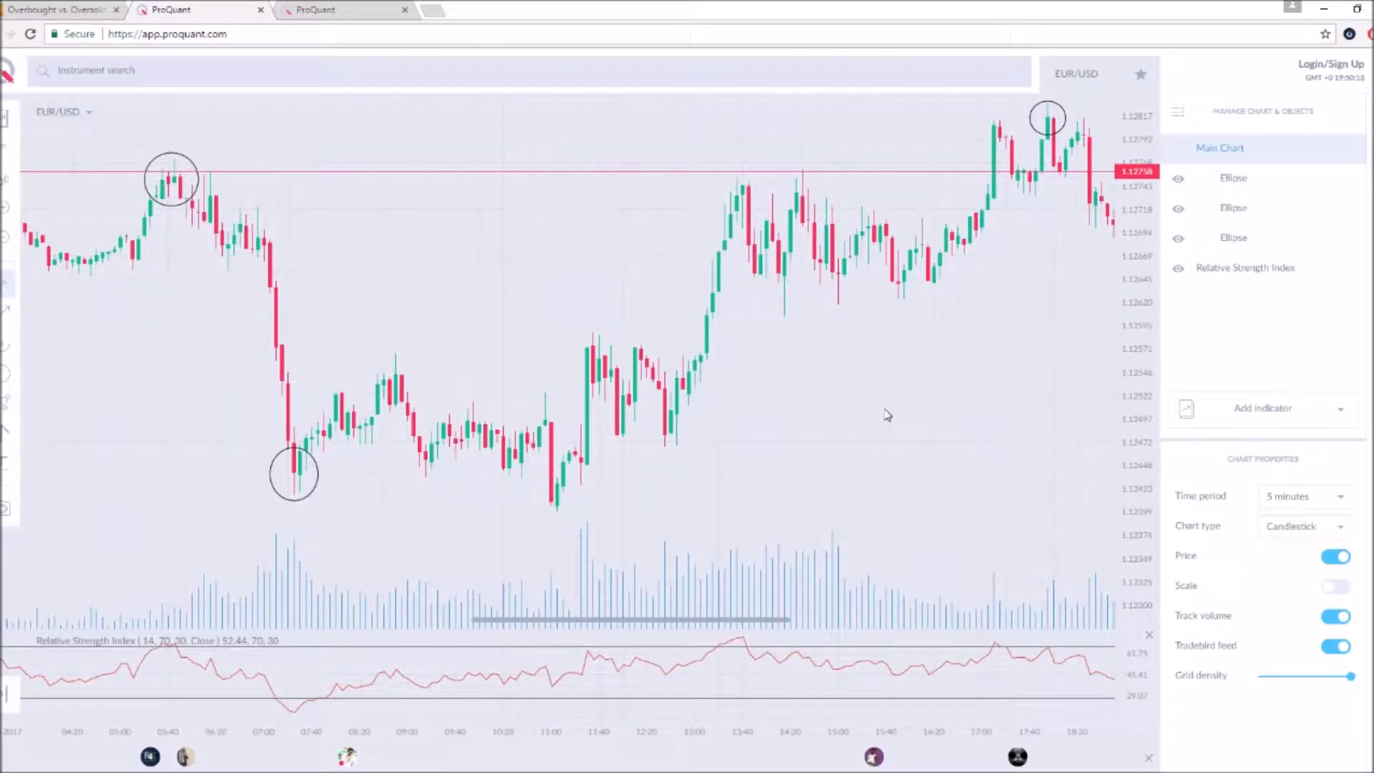
Examine the circled peaks and trough on the EUR/USD 5-minute chart against the Relative Strength Index
left_click_drag(880, 410, 790, 400)
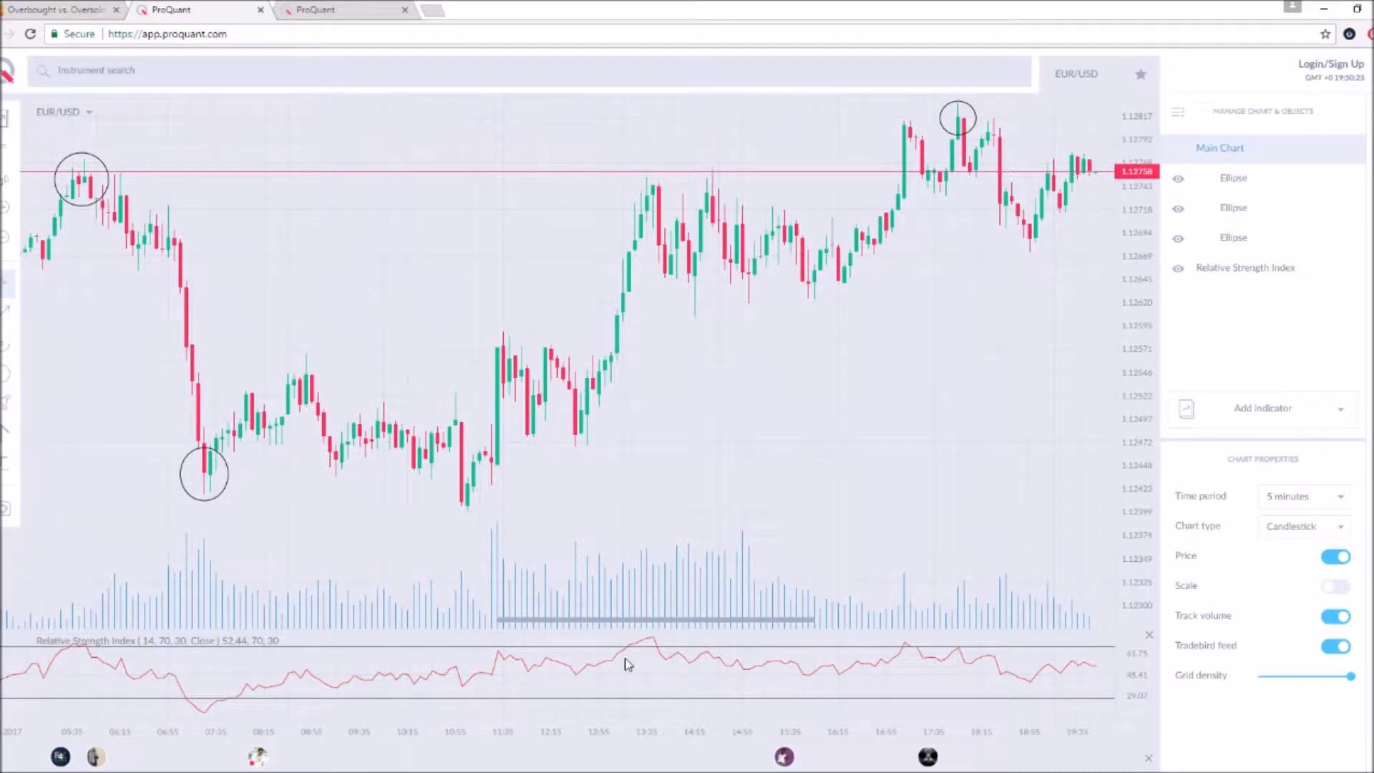
left_click_drag(515, 561, 629, 601)
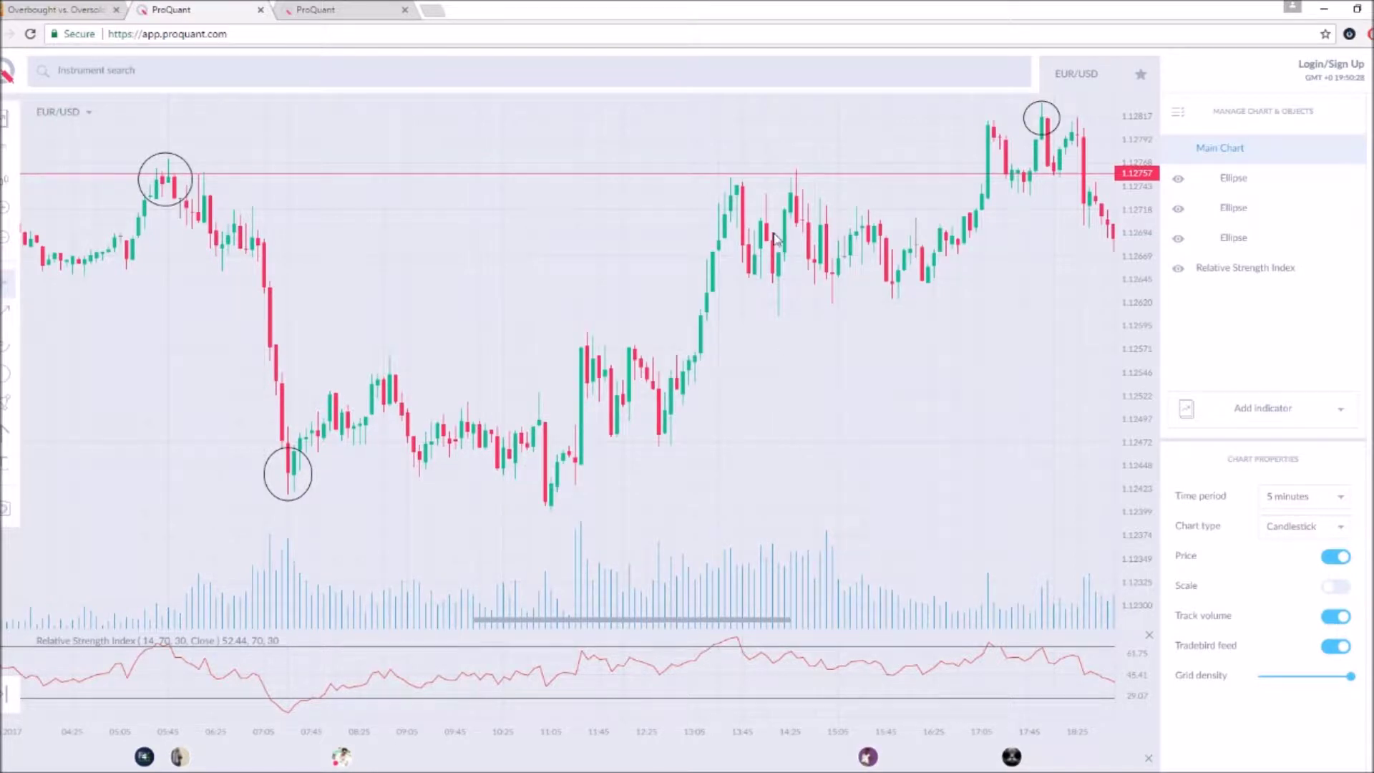
left_click_drag(706, 346, 737, 364)
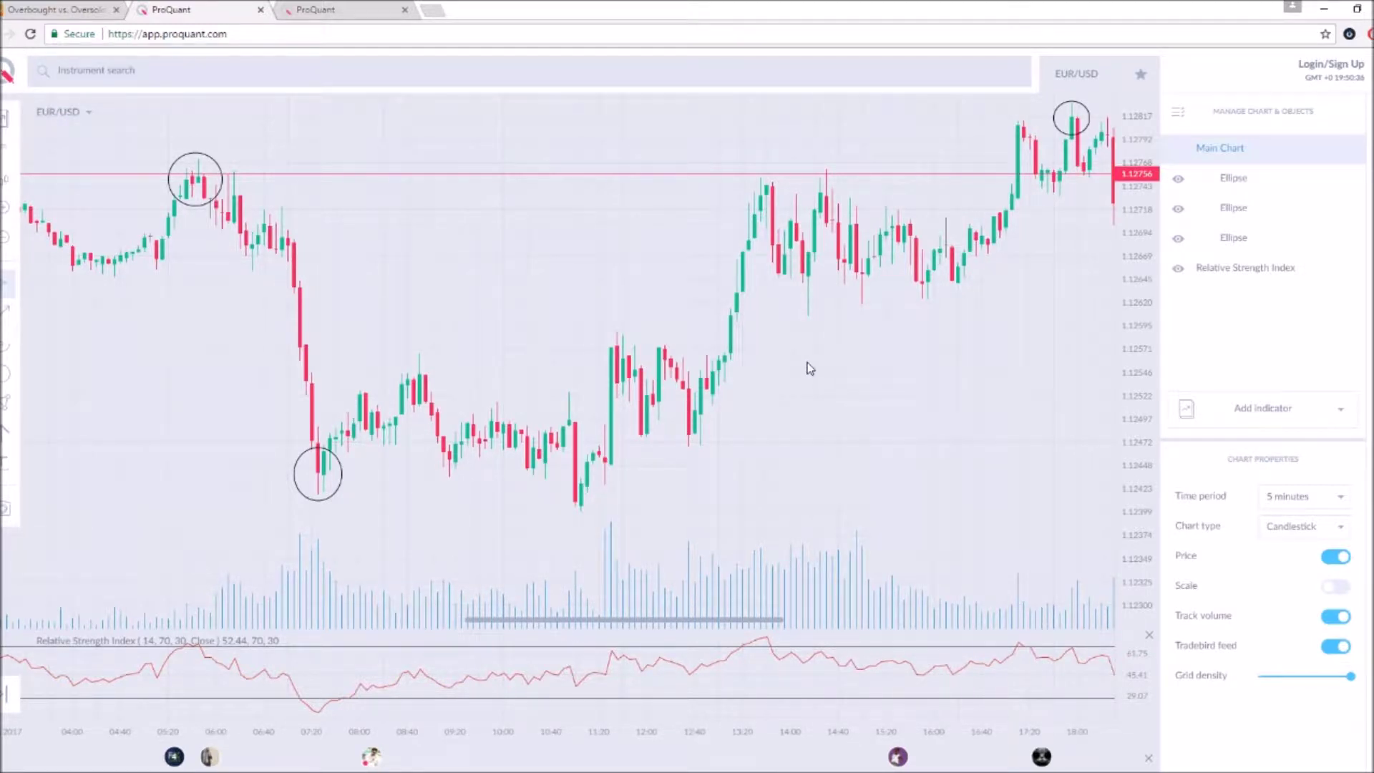
left_click_drag(766, 395, 849, 402)
scroll(629, 307, "up", 10)
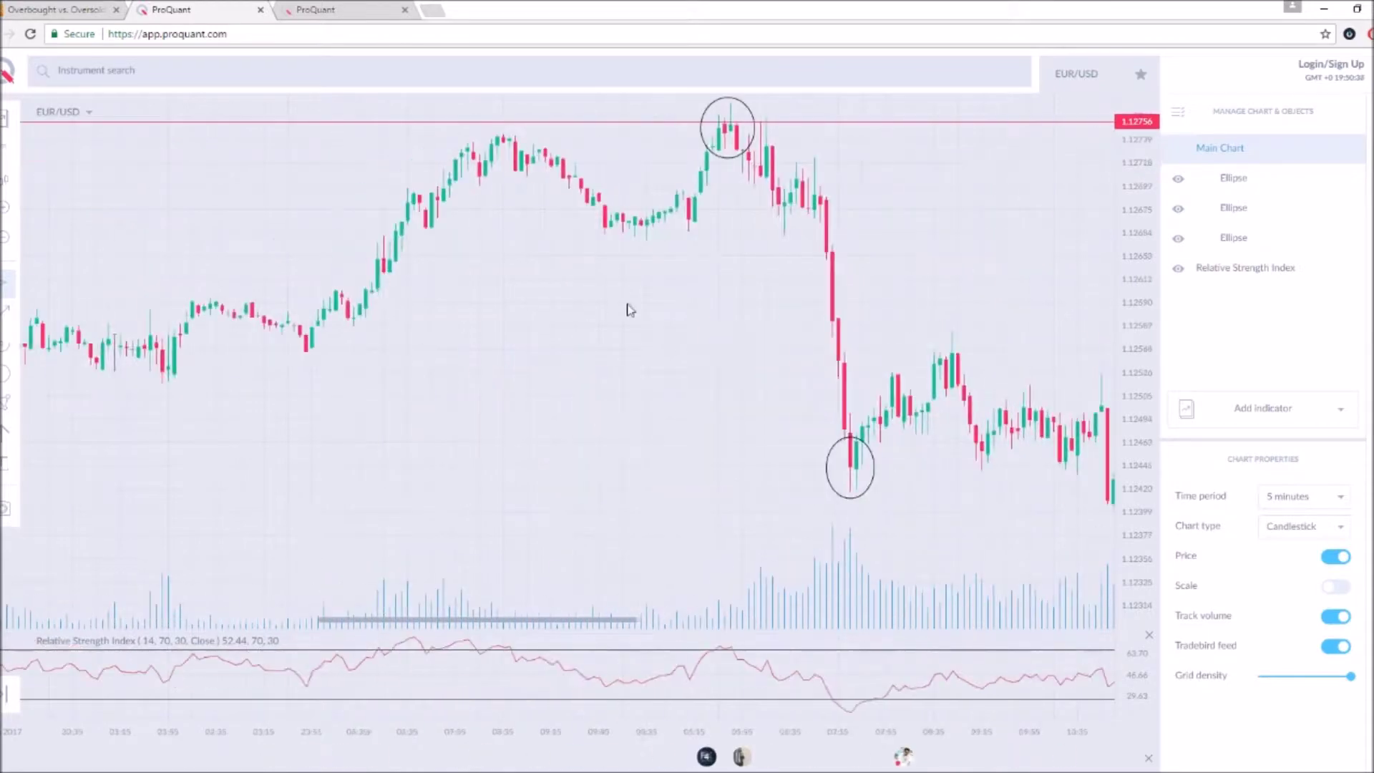
Examine the earlier EUR/USD price history and compare its sharp drop and recovery with the RSI's 70 and 30 levels
scroll(617, 305, "up", 10)
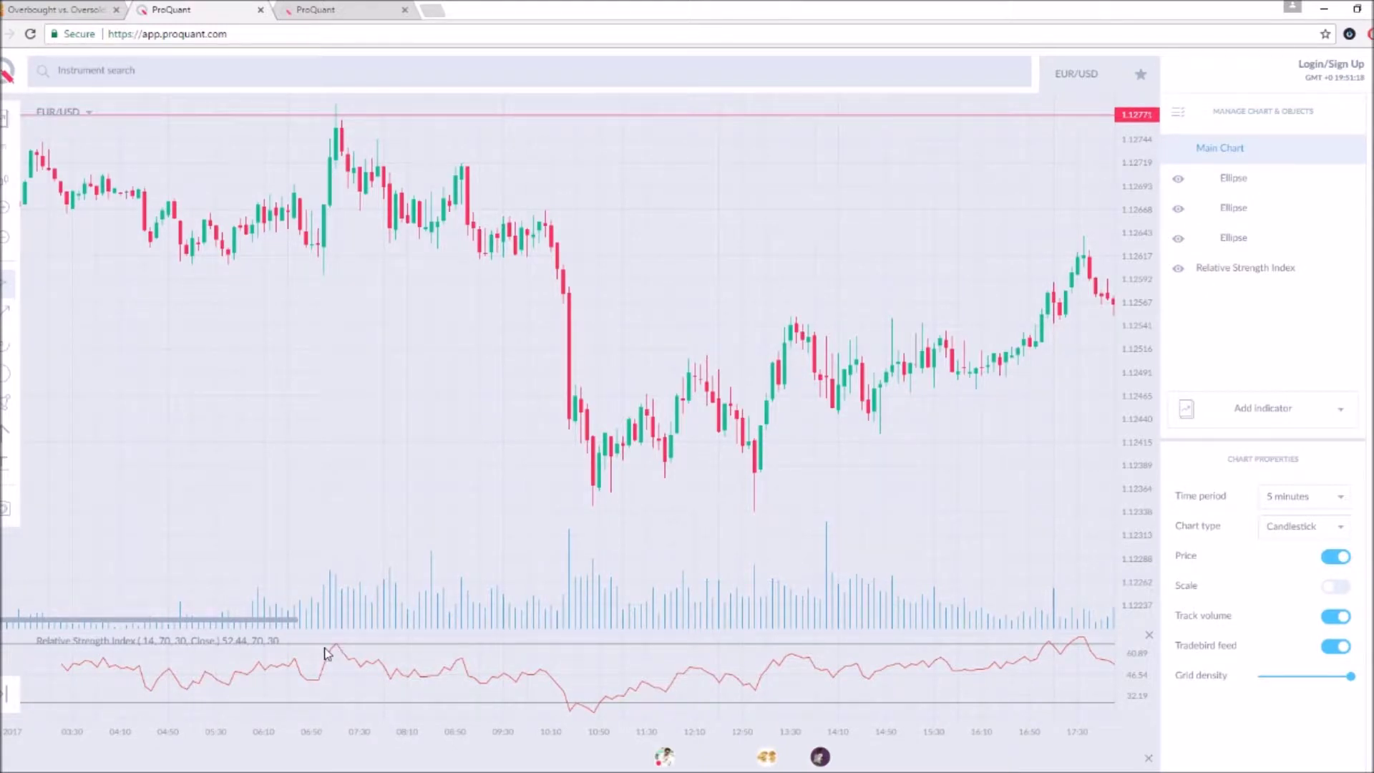
left_click_drag(408, 512, 368, 506)
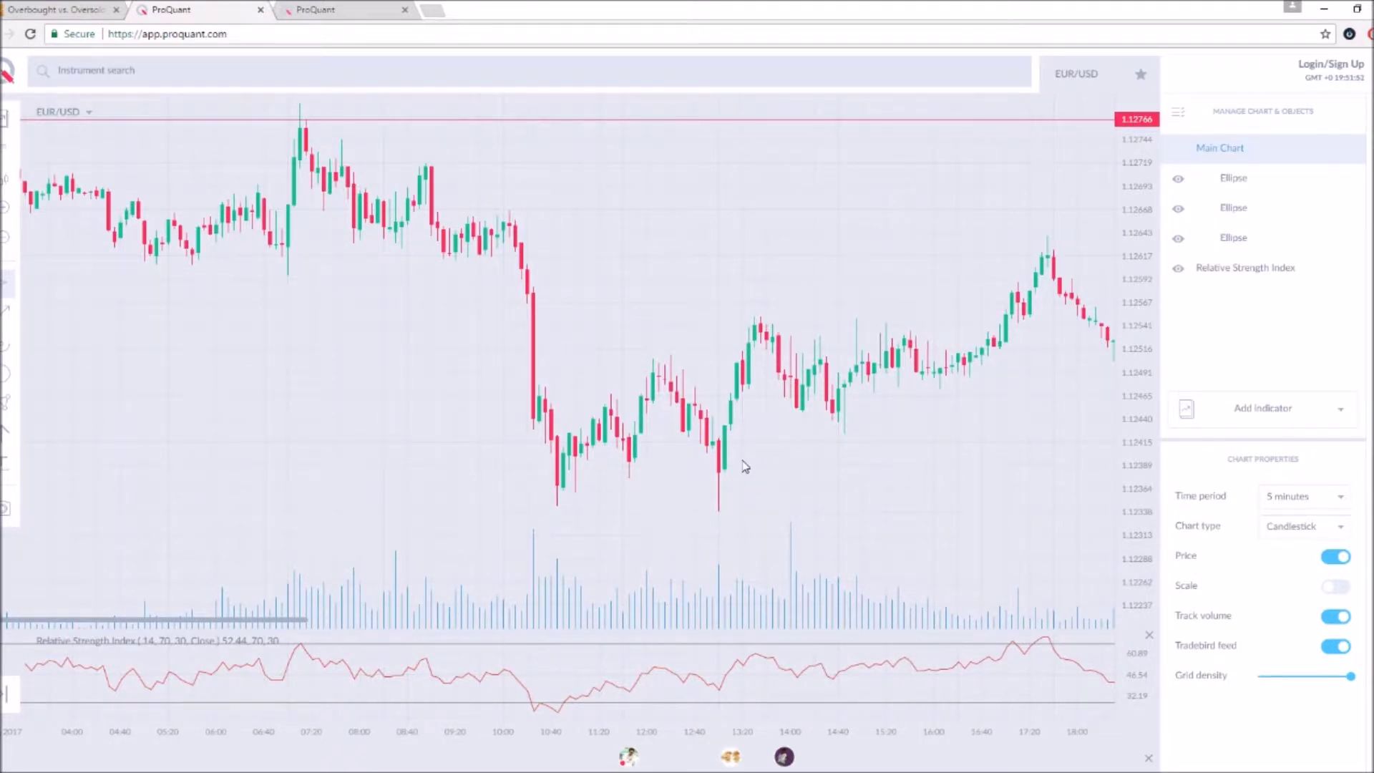
left_click_drag(744, 466, 577, 471)
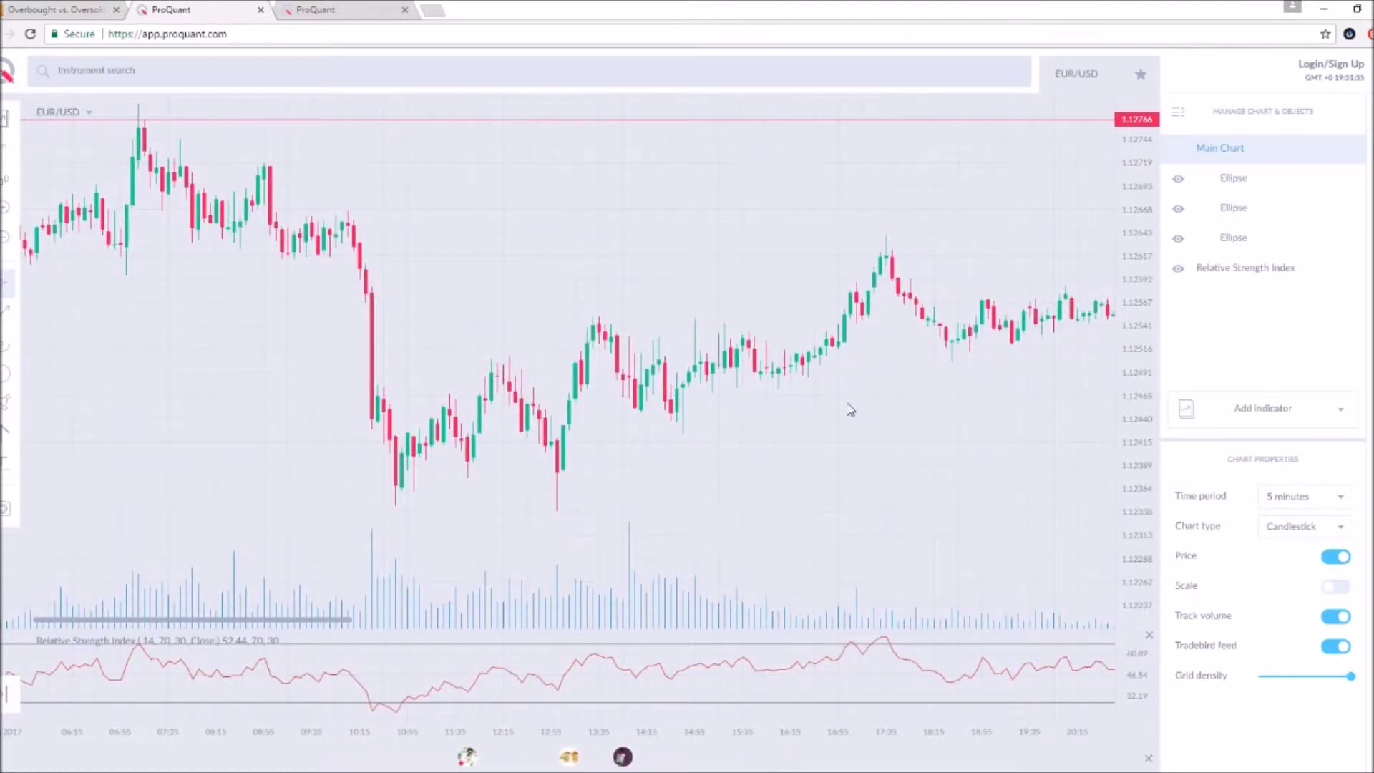
scroll(779, 384, "up", 5)
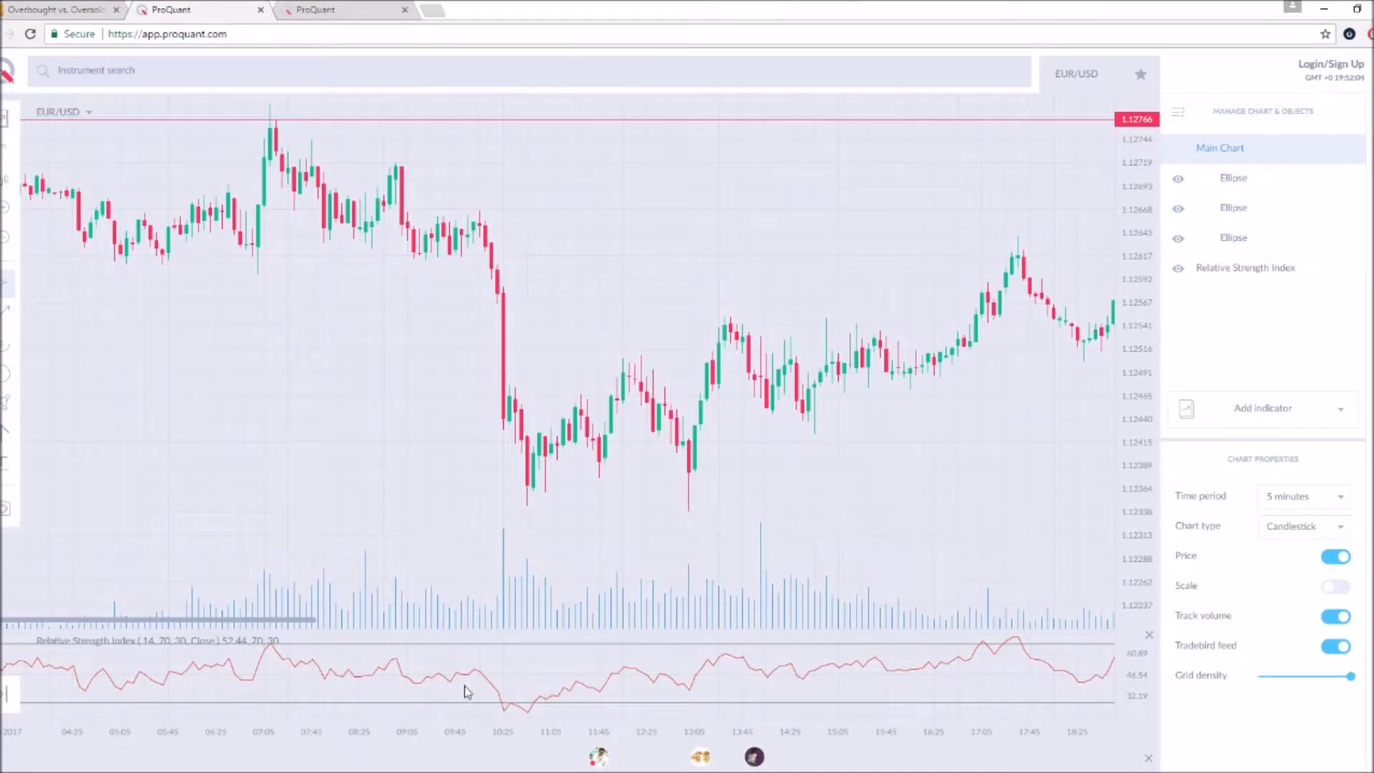
scroll(548, 529, "down", 3)
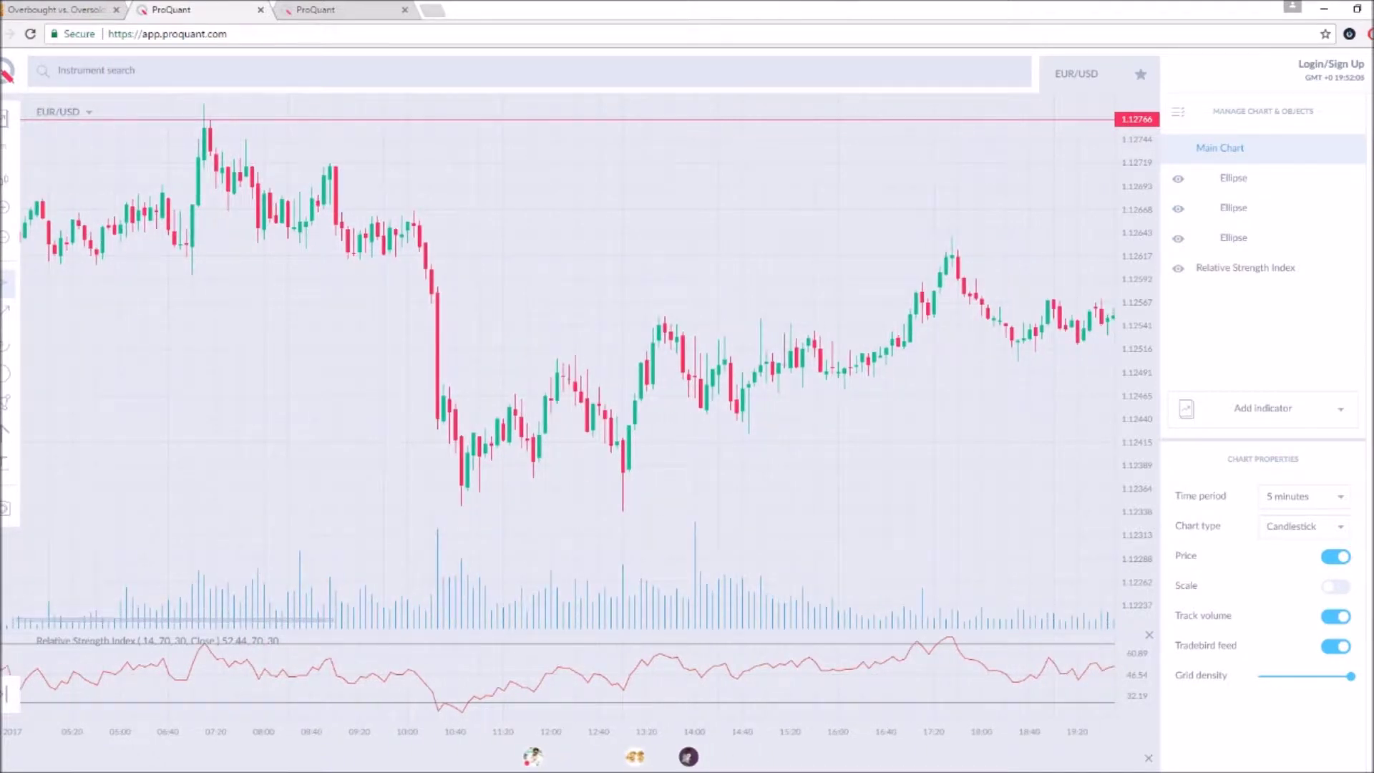
left_click_drag(588, 472, 521, 466)
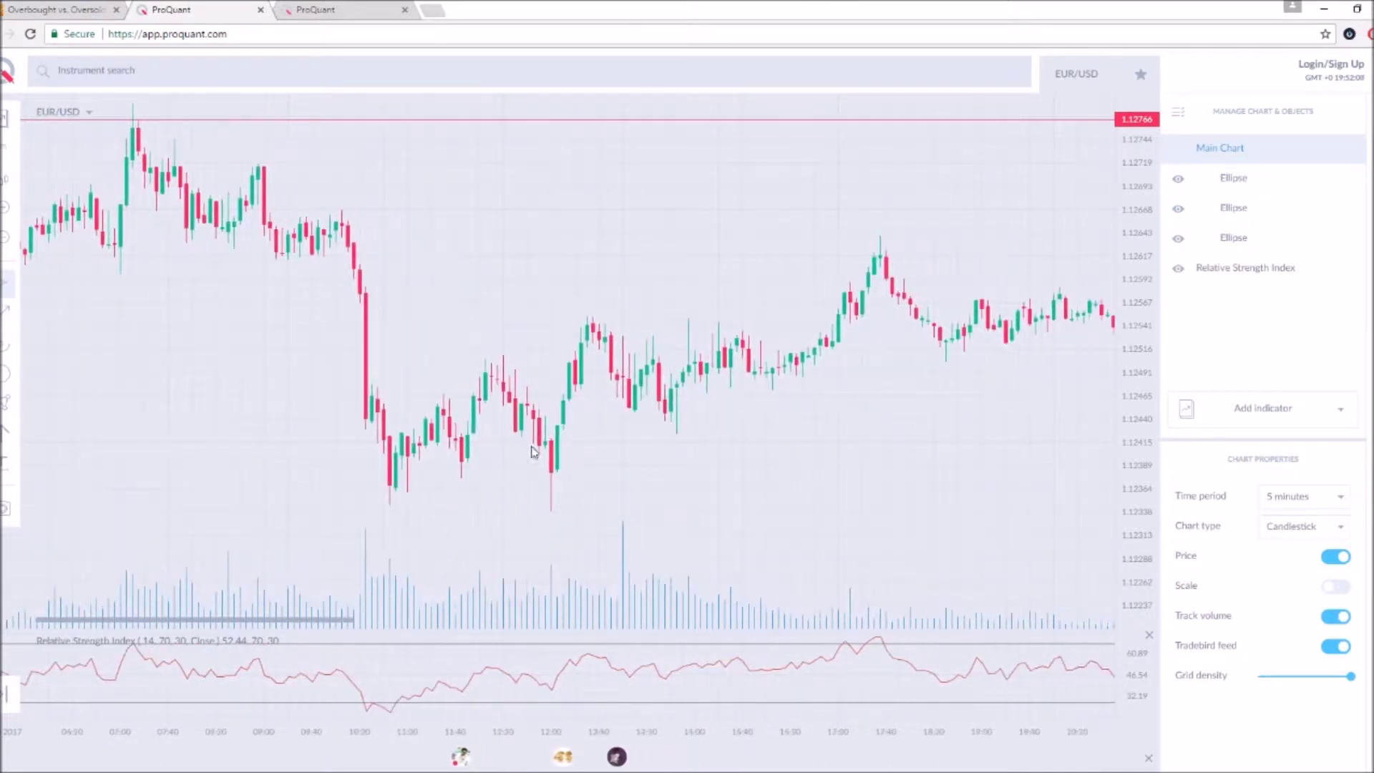
left_click_drag(870, 312, 533, 286)
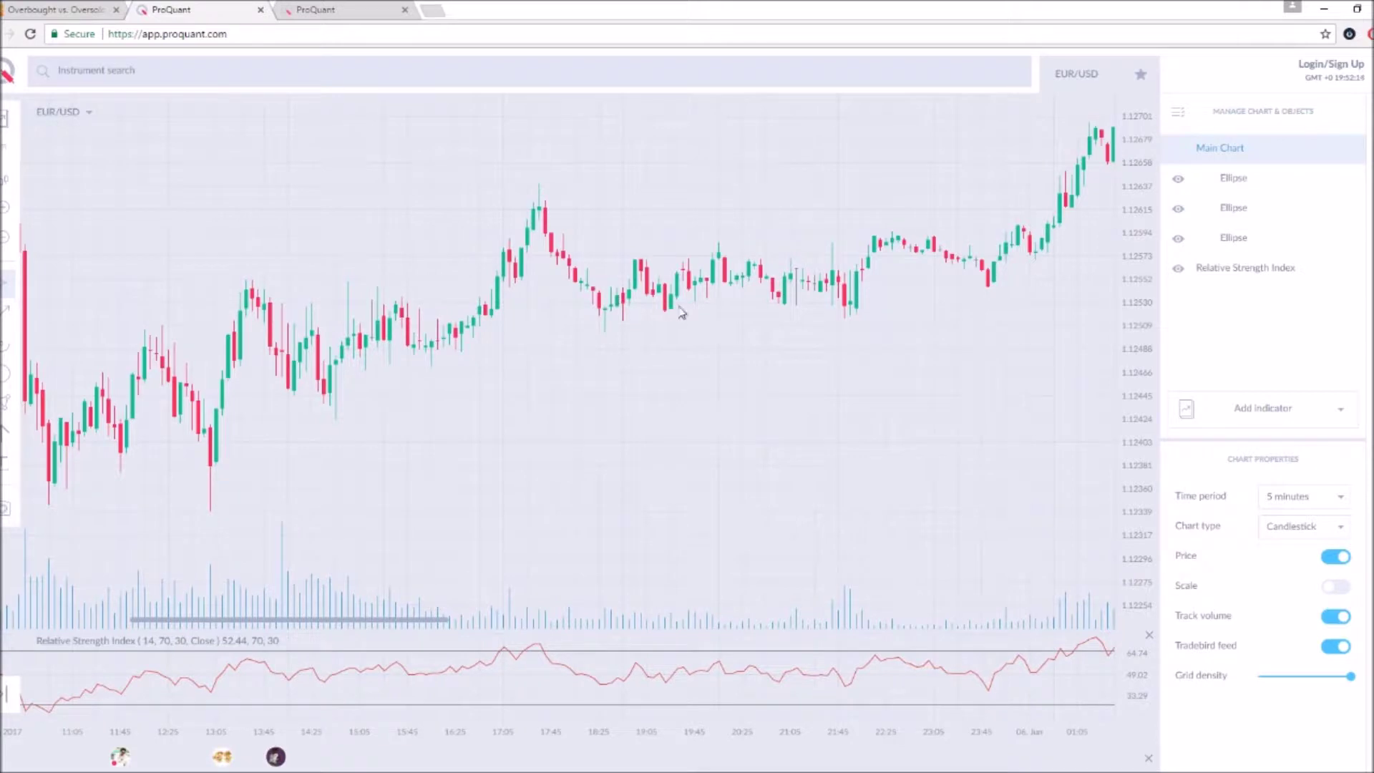
left_click_drag(629, 470, 723, 442)
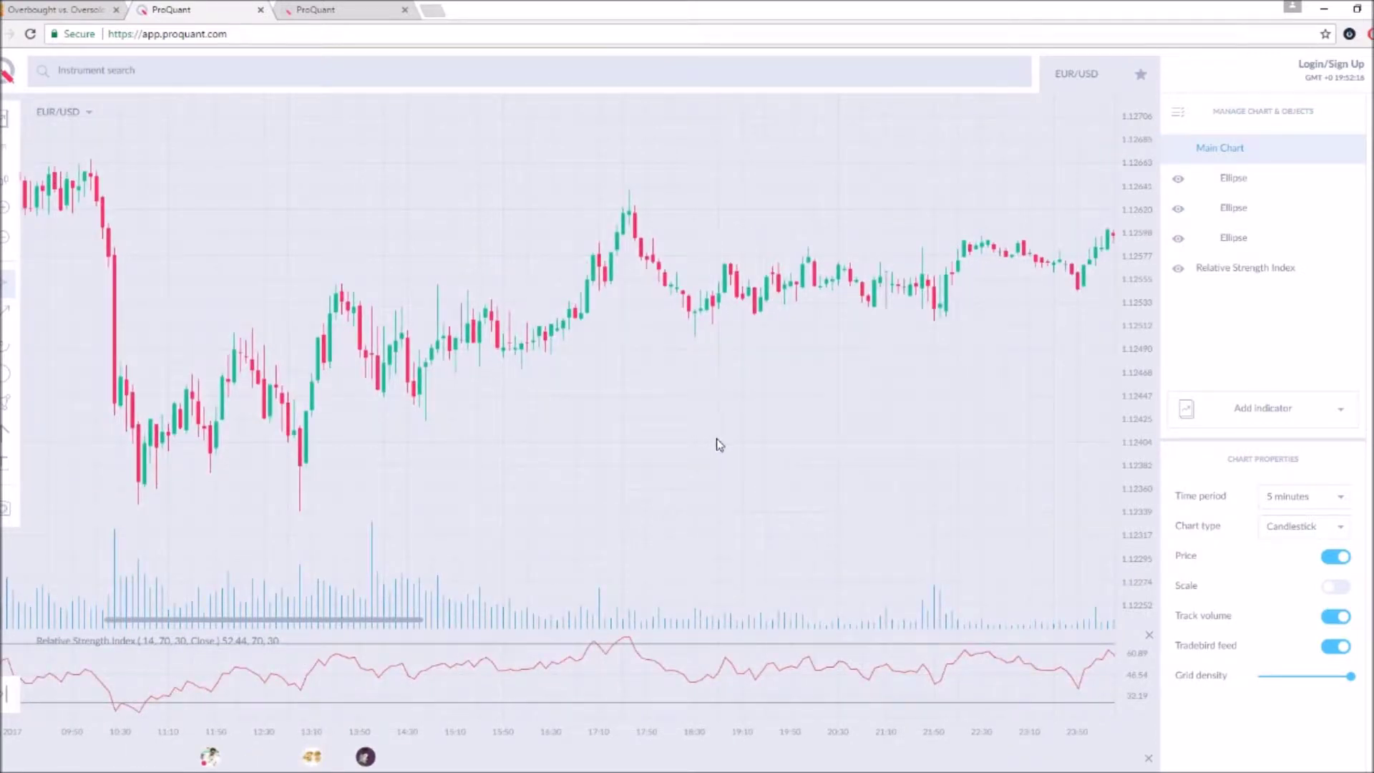
Switch to the DailyFX article and read its Reading the RSI section and the example charts of overbought and oversold levels
left_click(86, 9)
scroll(659, 277, "up", 1)
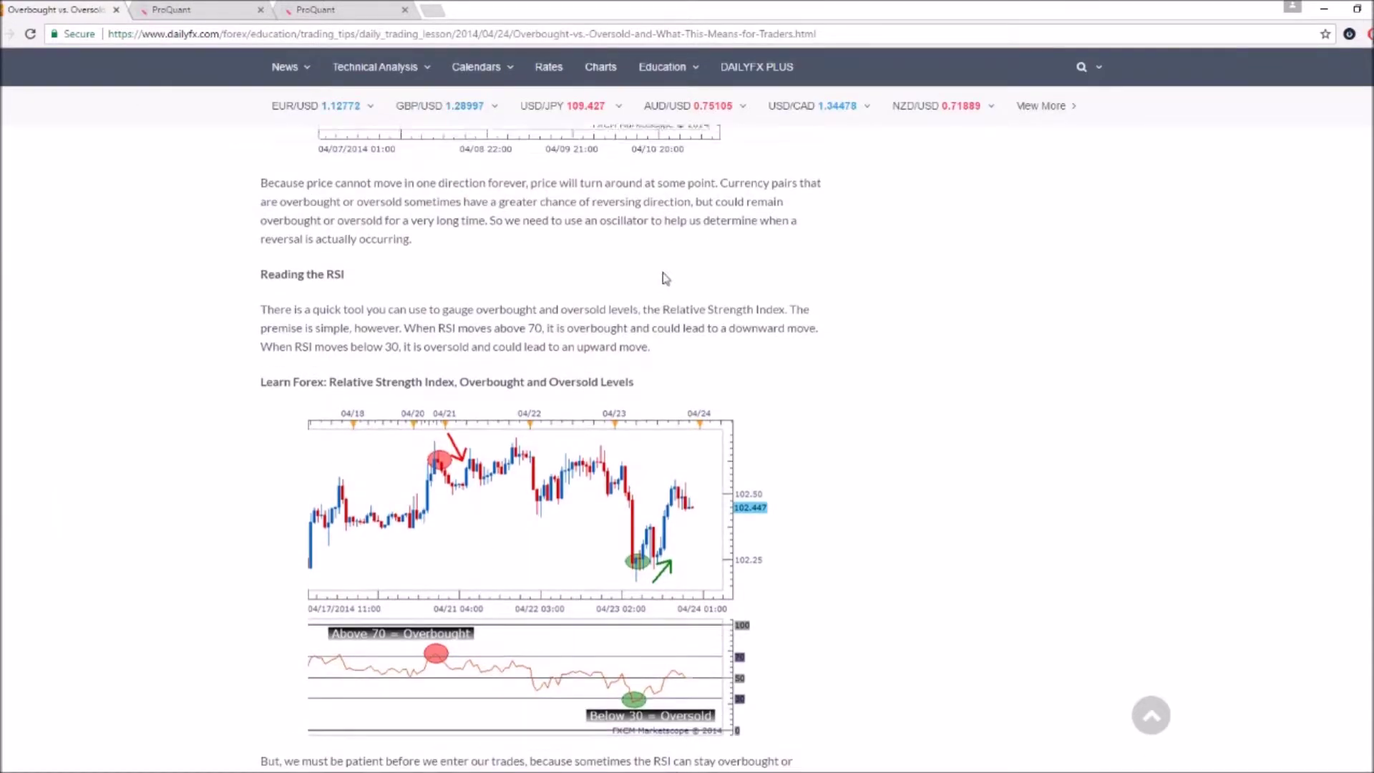
scroll(715, 296, "down", 2)
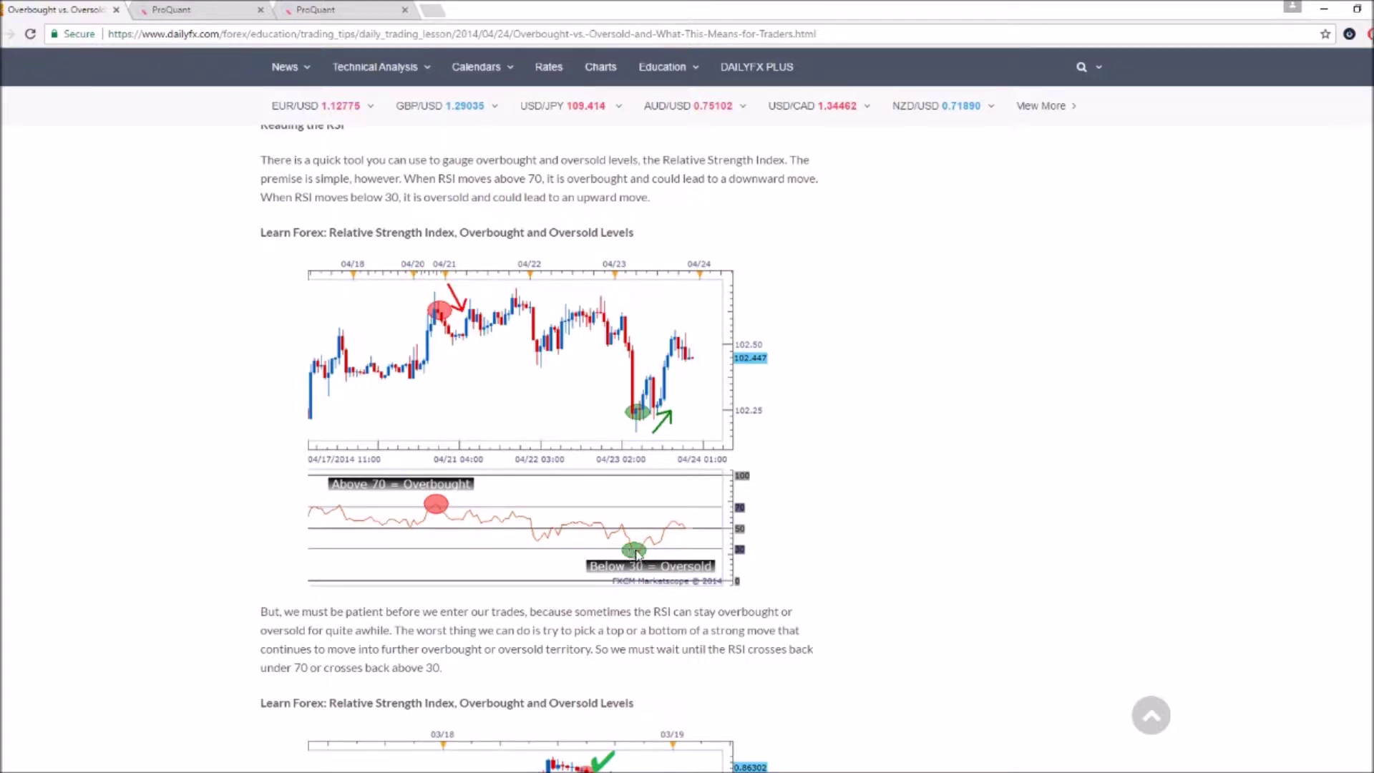
scroll(905, 551, "down", 7)
scroll(905, 551, "up", 1)
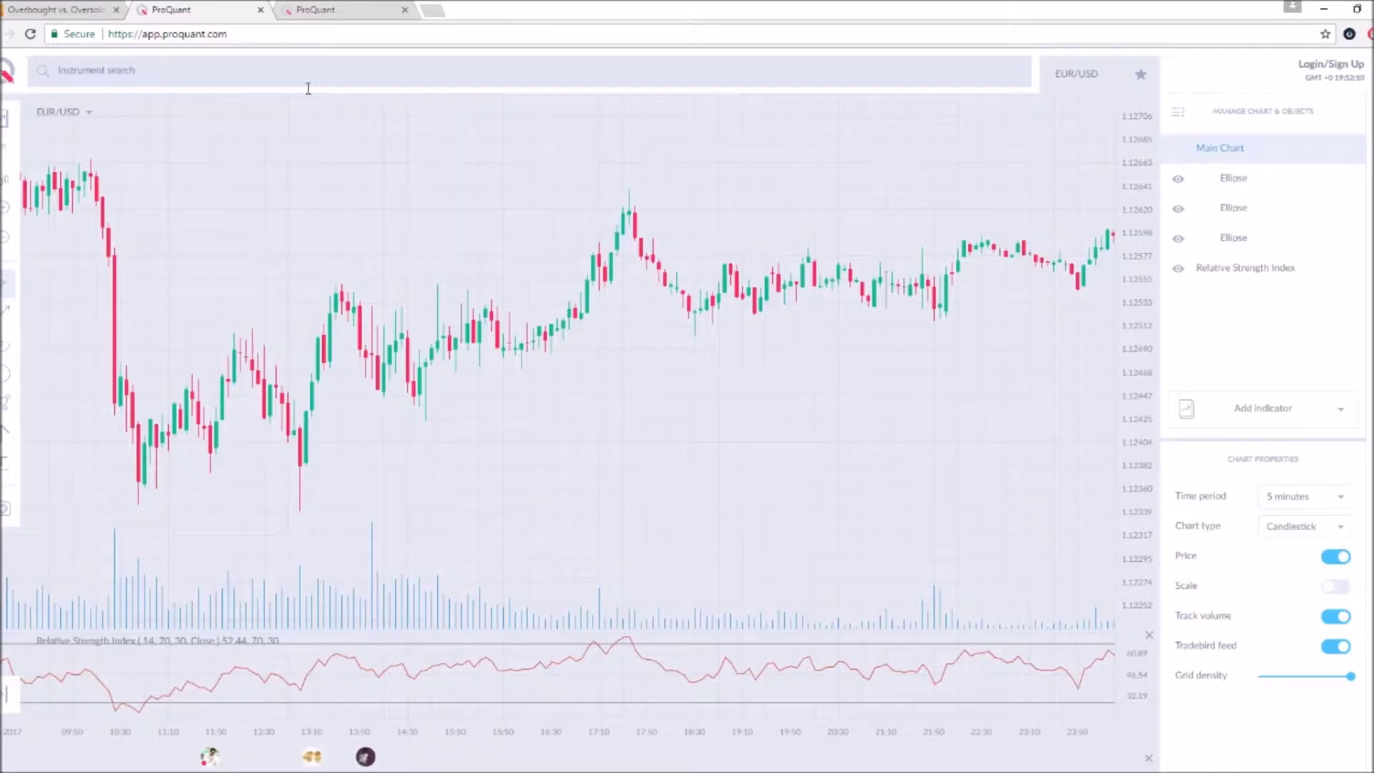
Return to the ProQuant EUR/USD chart and review each circled reversal against the RSI, up to the most recent candles
left_click(211, 10)
scroll(481, 305, "right", 10)
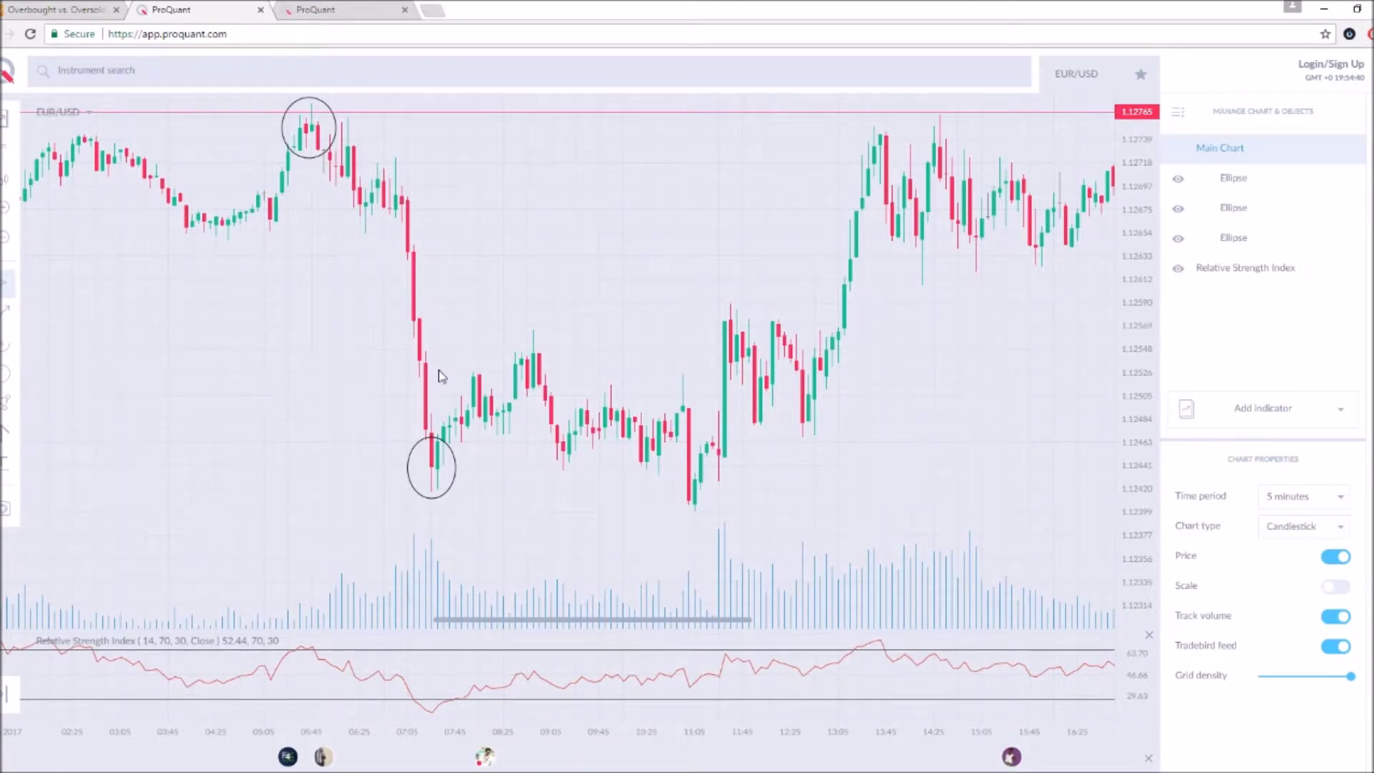
left_click_drag(374, 543, 551, 541)
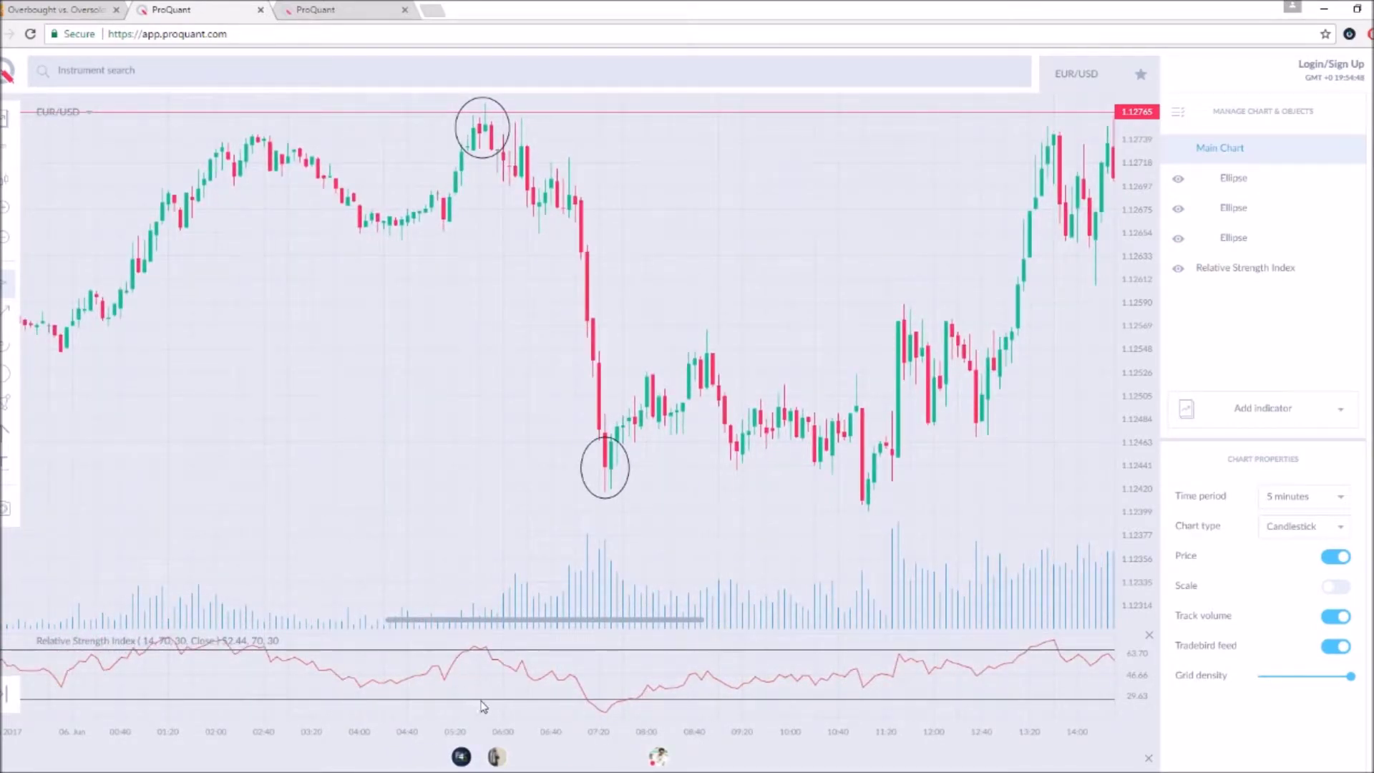
left_click_drag(478, 425, 453, 398)
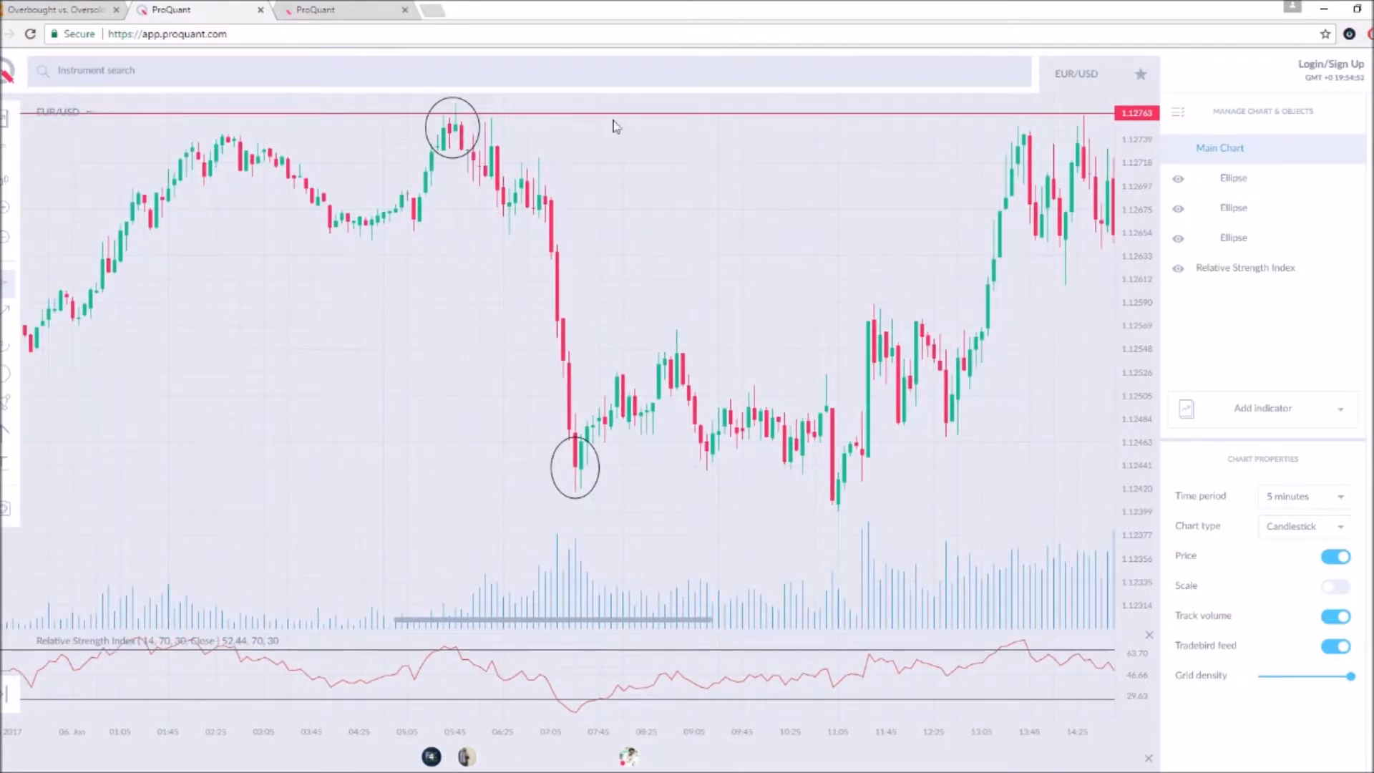
left_click_drag(675, 461, 663, 461)
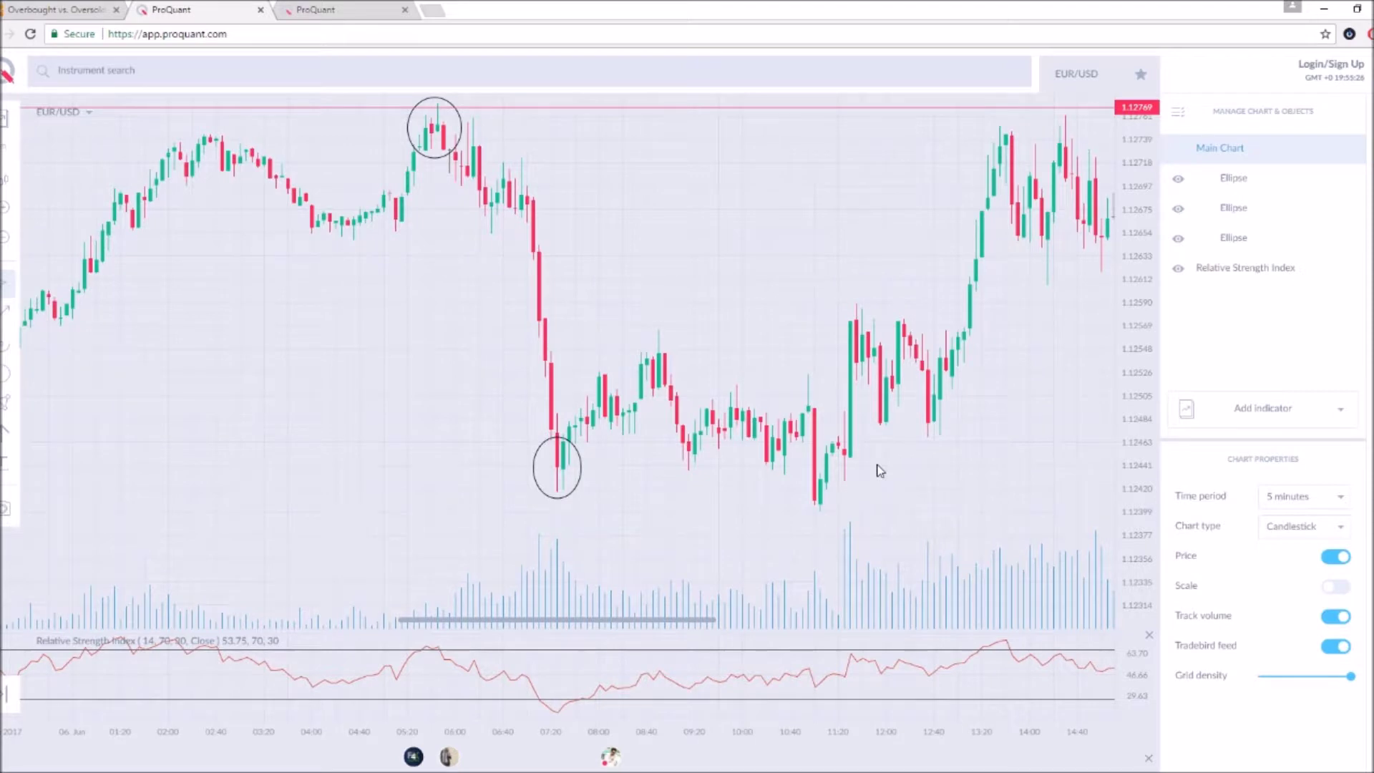
left_click_drag(880, 470, 672, 472)
left_click_drag(947, 366, 509, 382)
left_click_drag(686, 366, 629, 365)
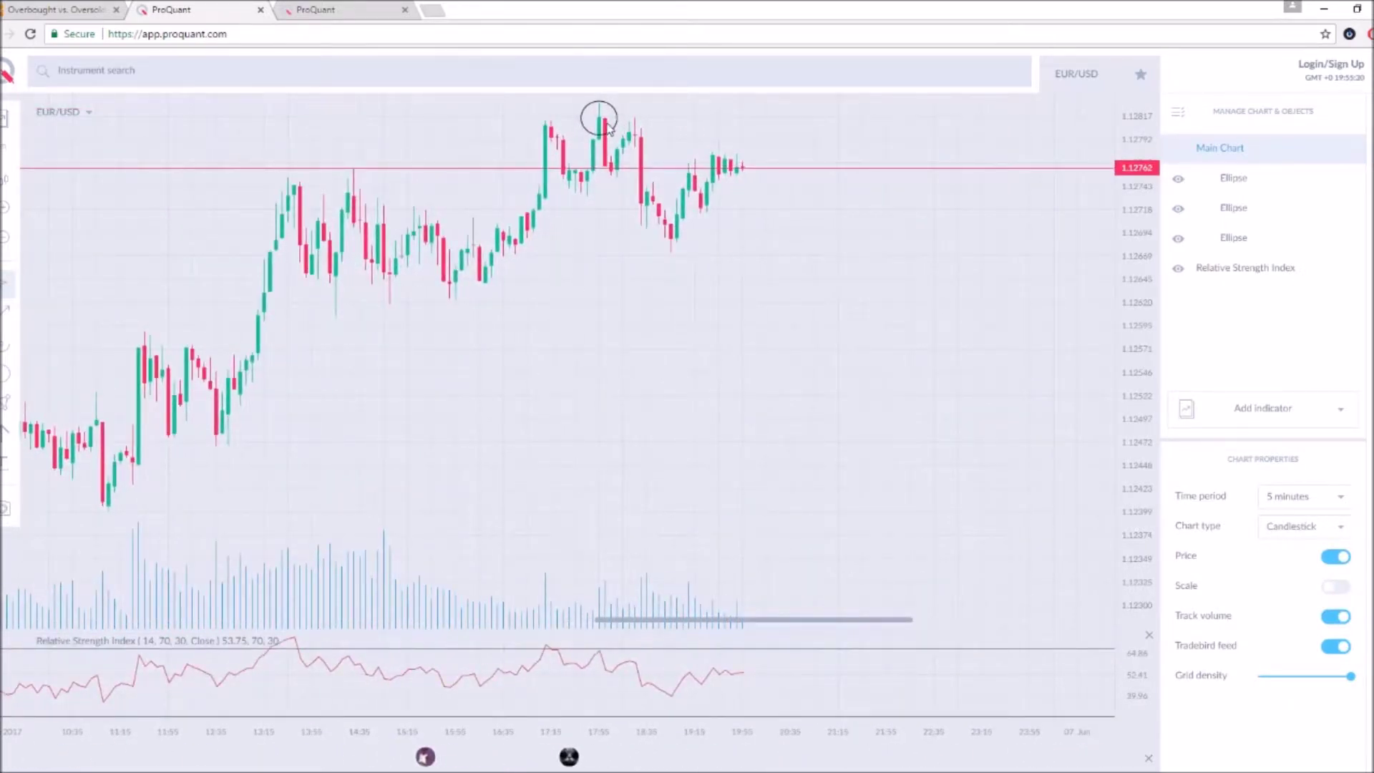
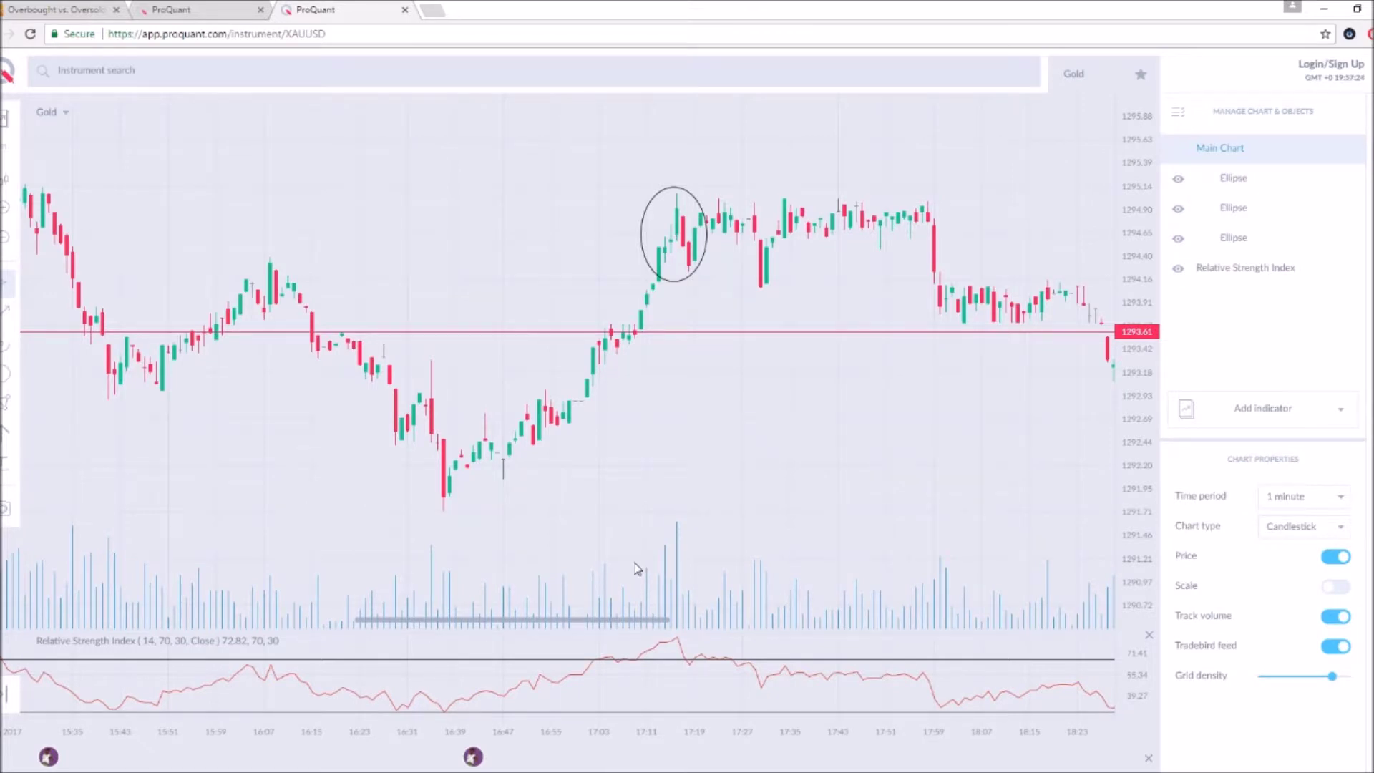
Examine the circled peak and the circled low after the sharp drop on the Gold 1-minute chart against the RSI
left_click_drag(635, 564, 674, 542)
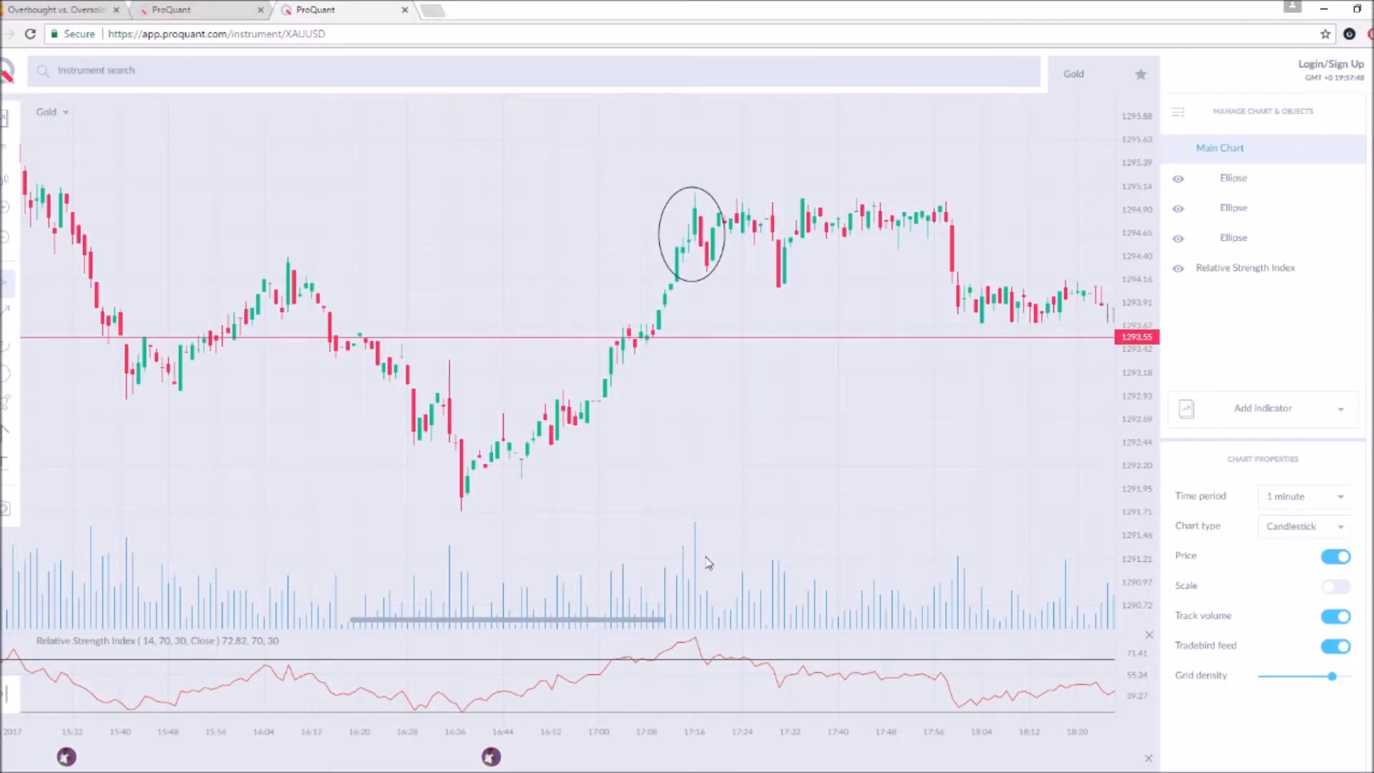
left_click_drag(766, 531, 715, 510)
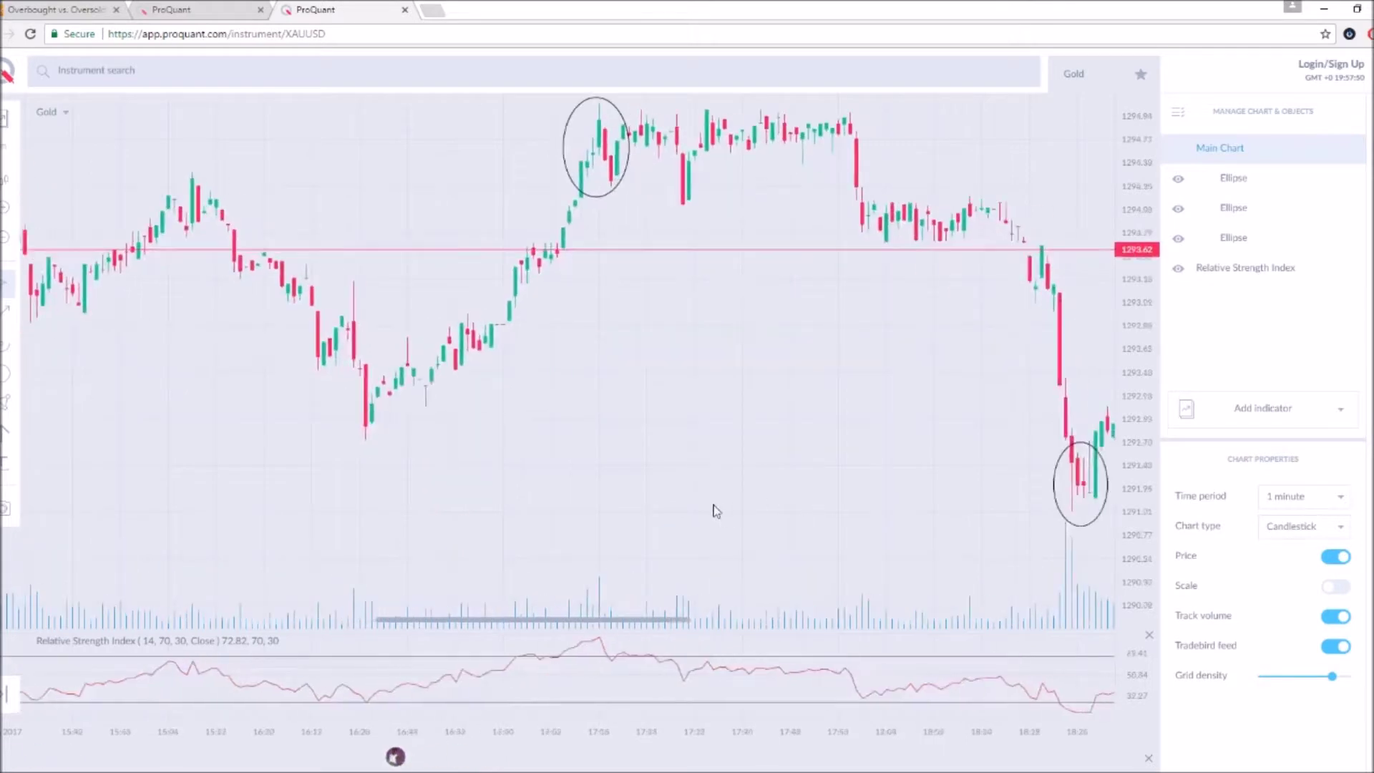
left_click_drag(715, 510, 753, 520)
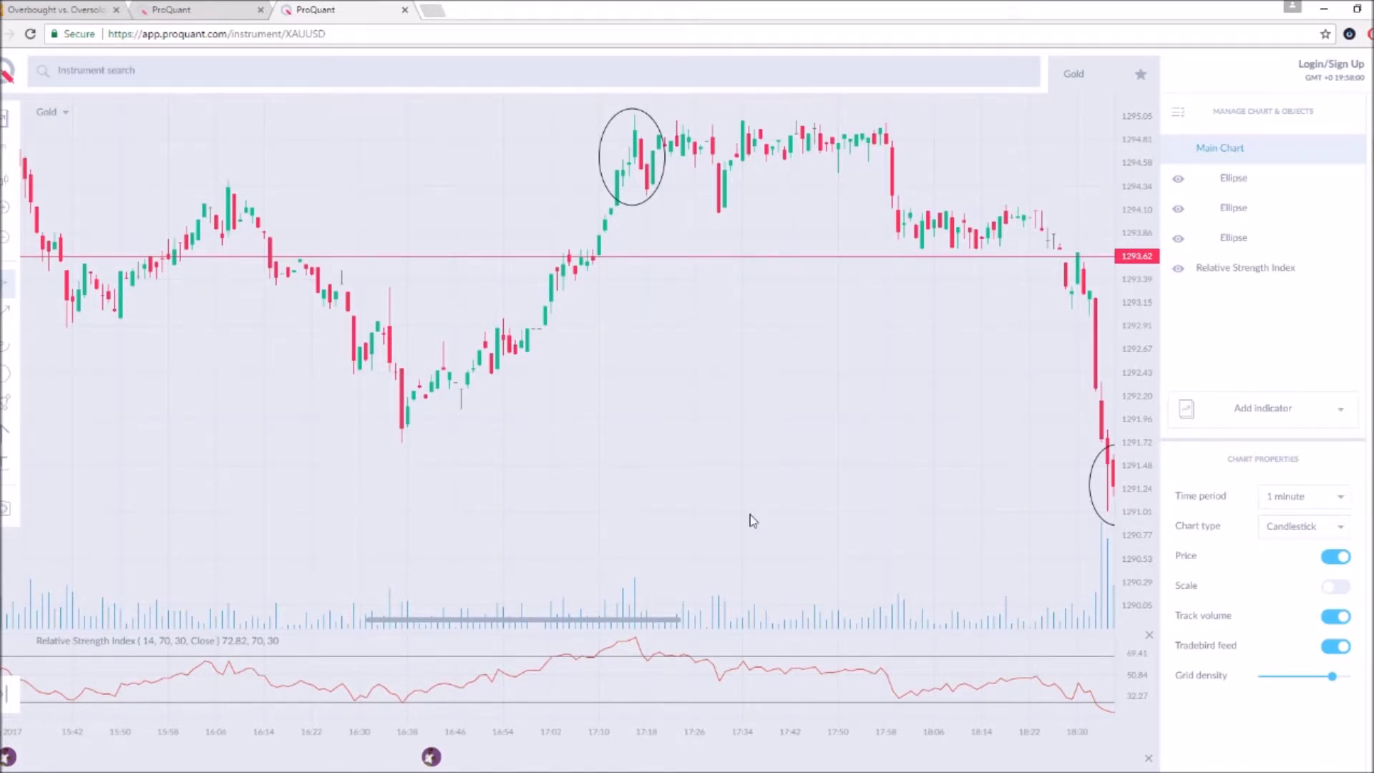
left_click_drag(750, 514, 614, 508)
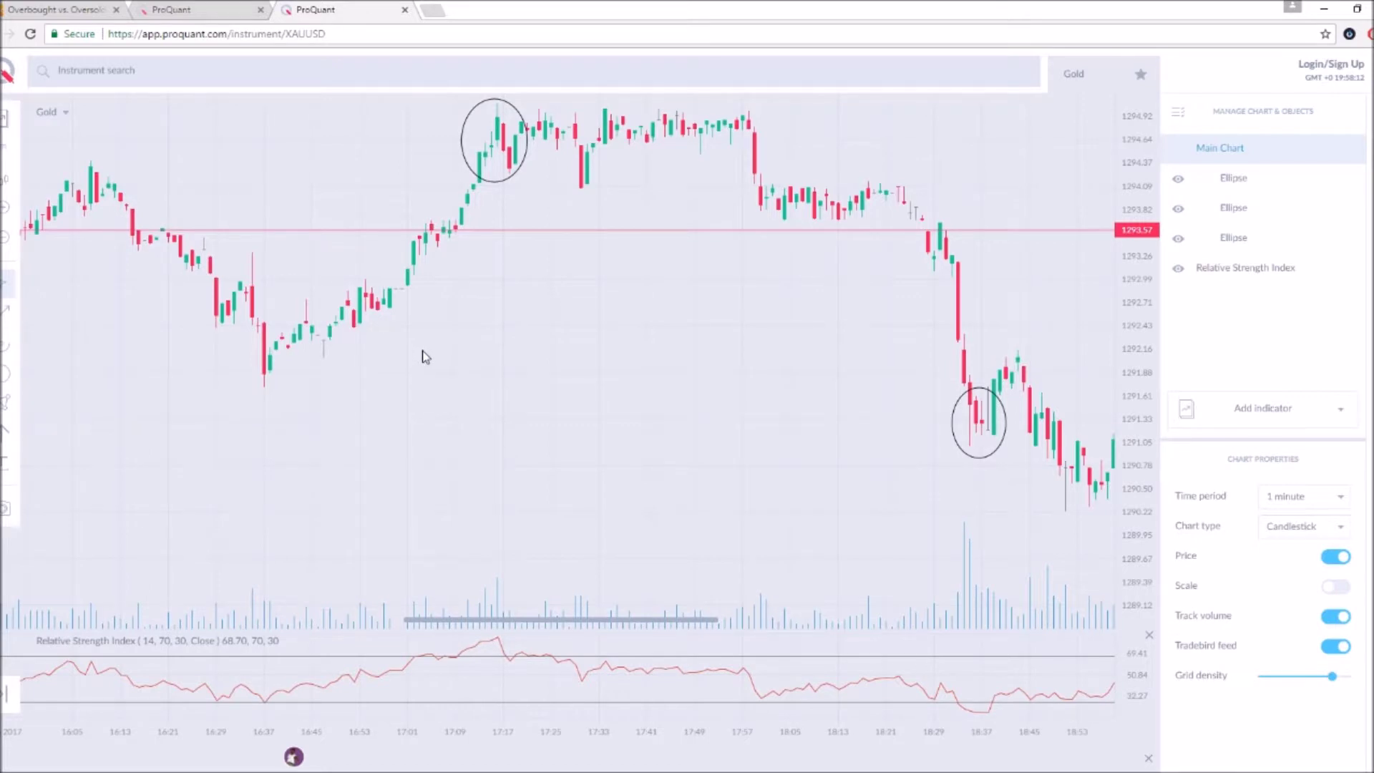
left_click_drag(425, 355, 384, 341)
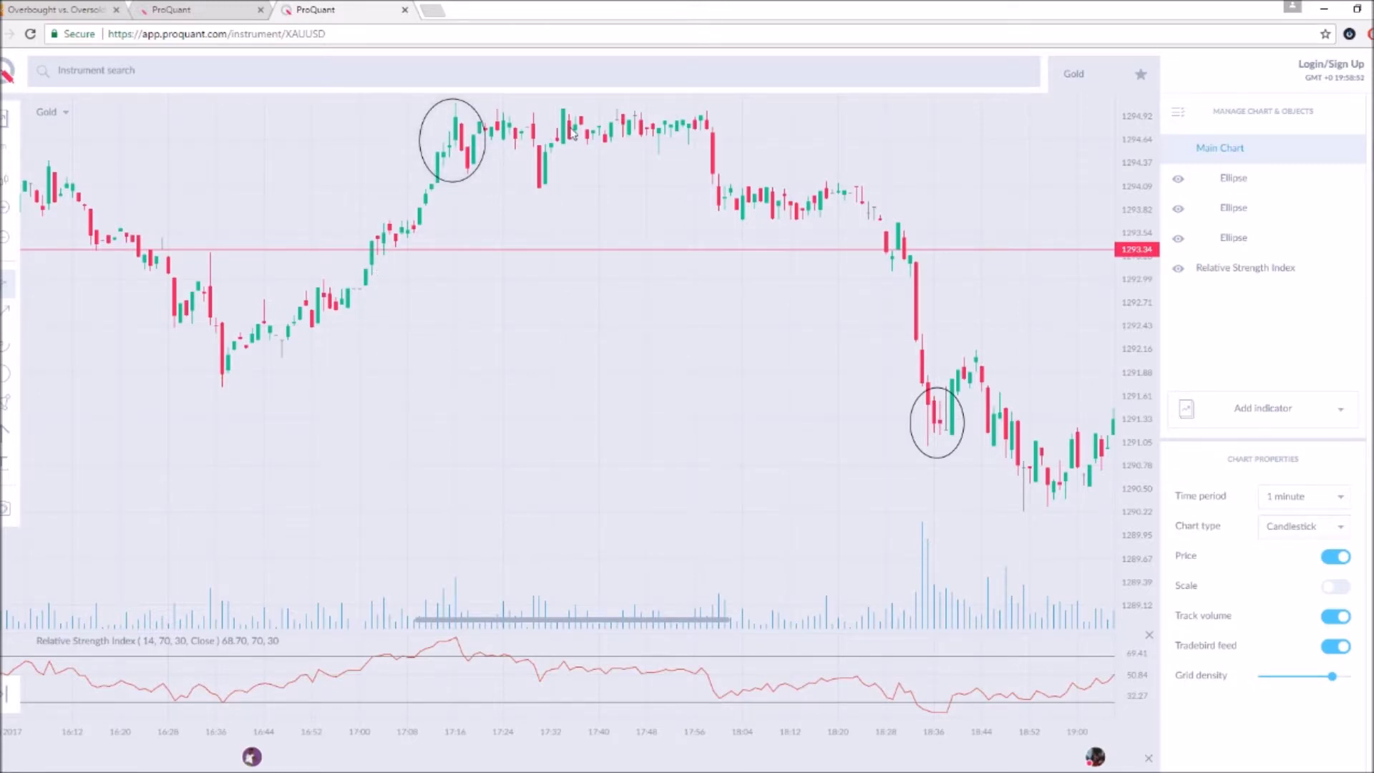
left_click_drag(709, 256, 576, 276)
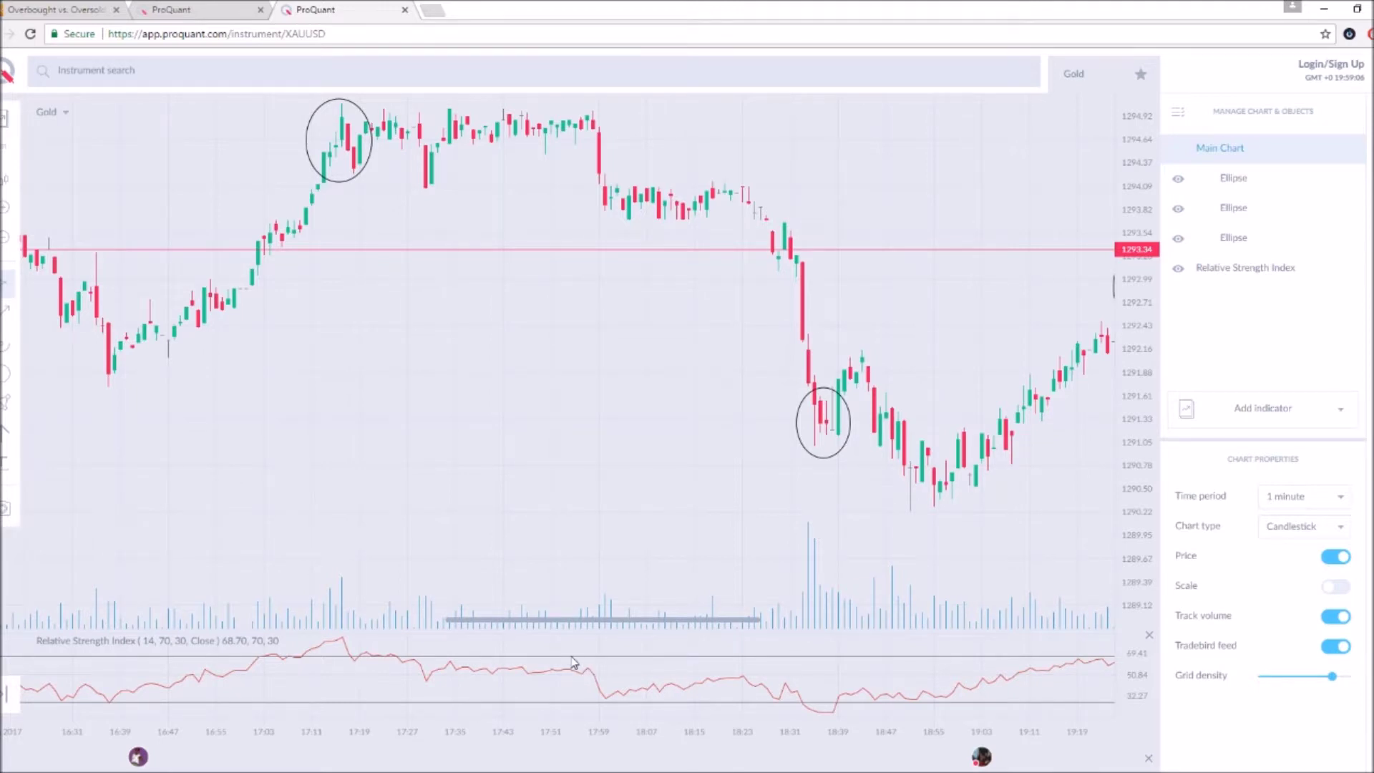
left_click_drag(731, 466, 542, 478)
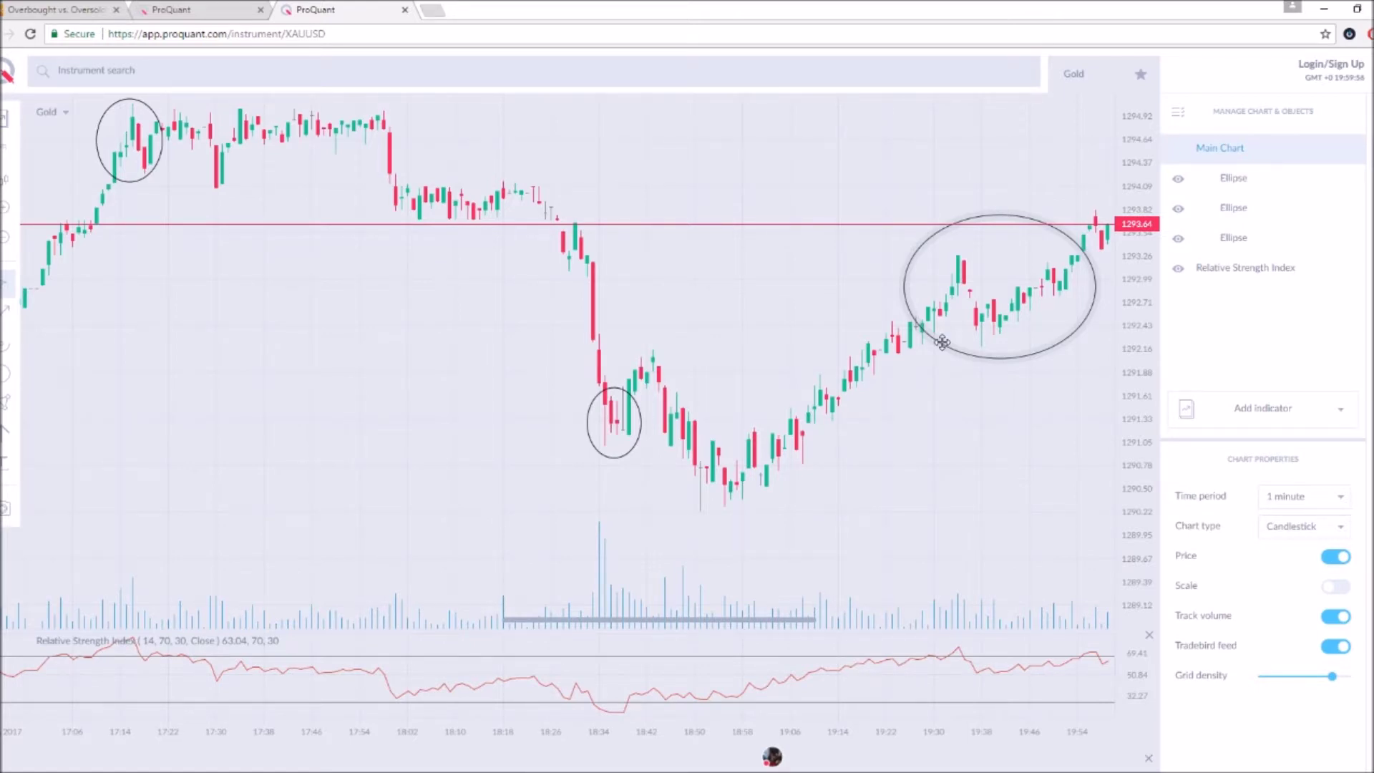
Examine the large circled area of the recent Gold uptrend and the latest candles against the RSI's overbought level
left_click_drag(766, 457, 694, 474)
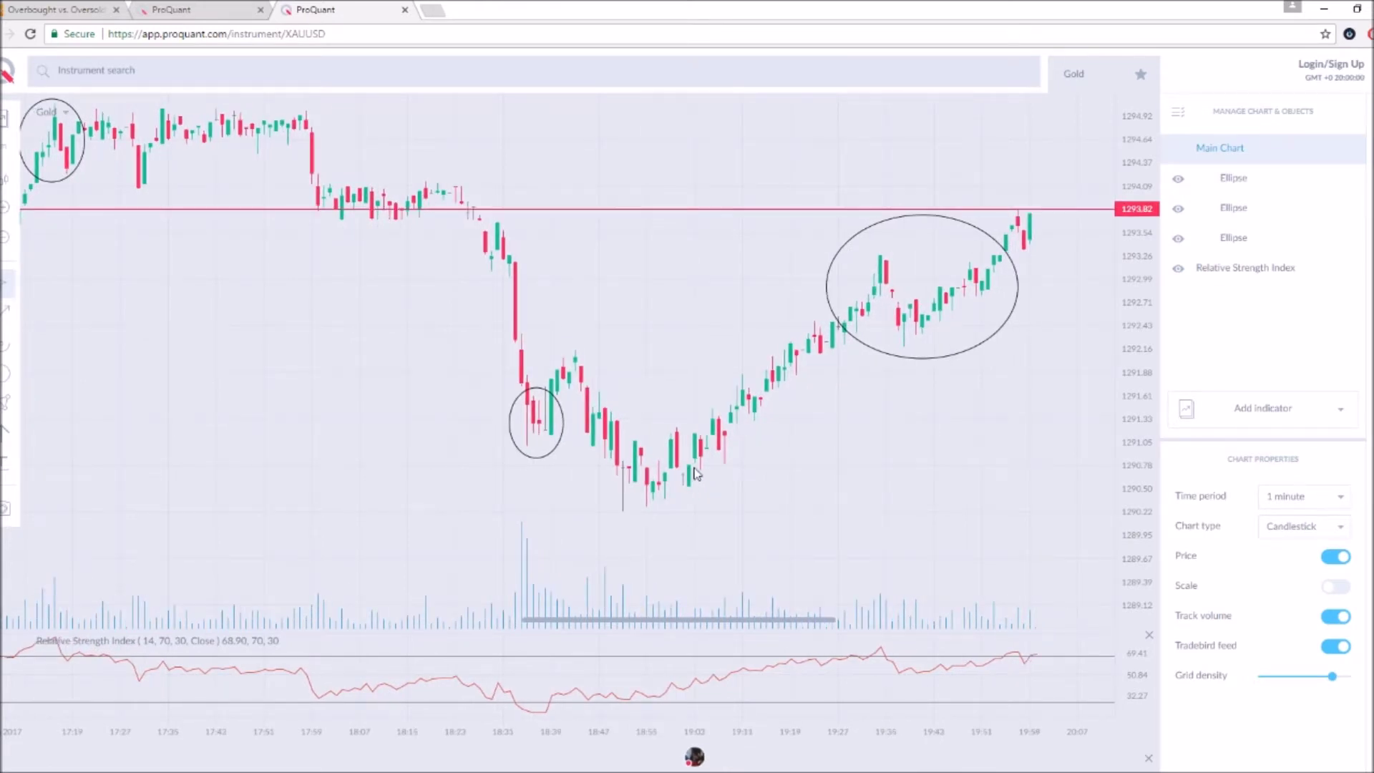
left_click_drag(694, 473, 577, 470)
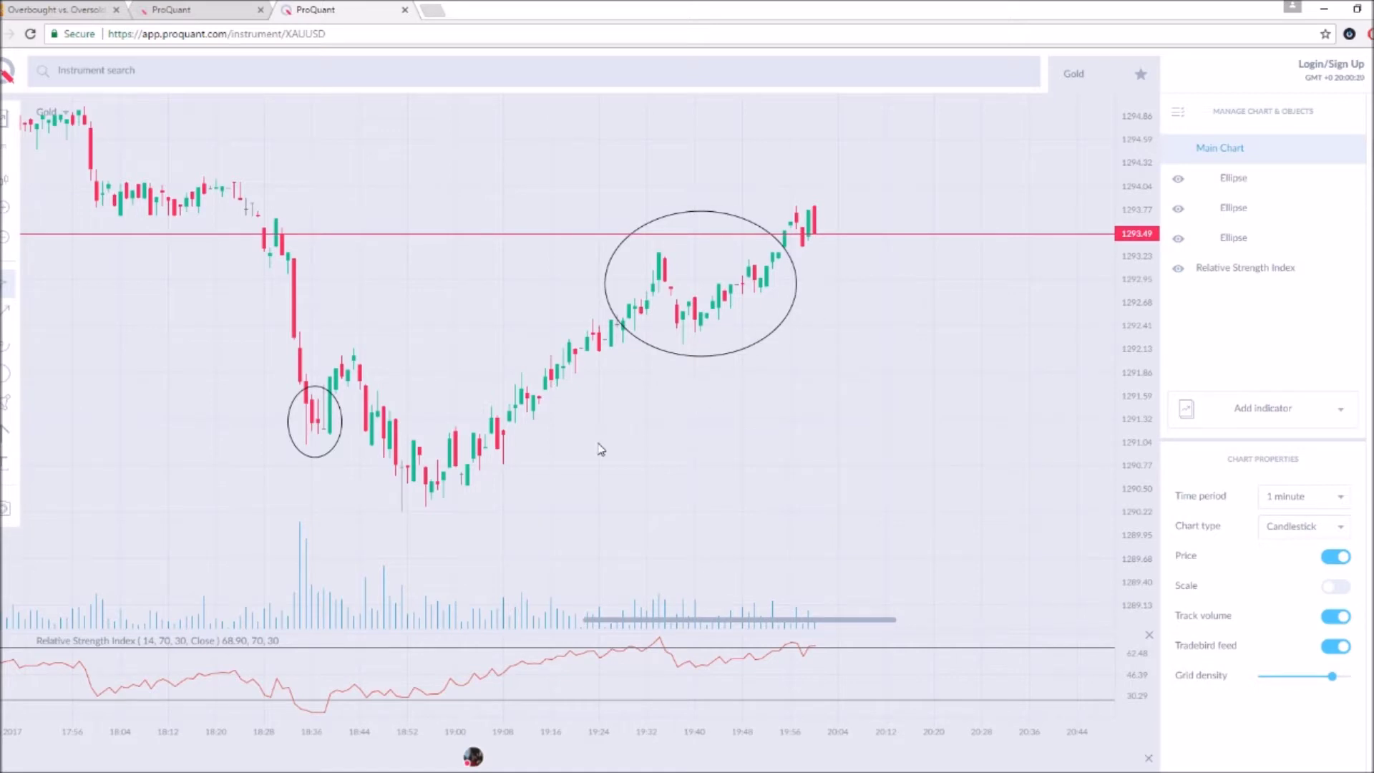
left_click_drag(595, 448, 816, 448)
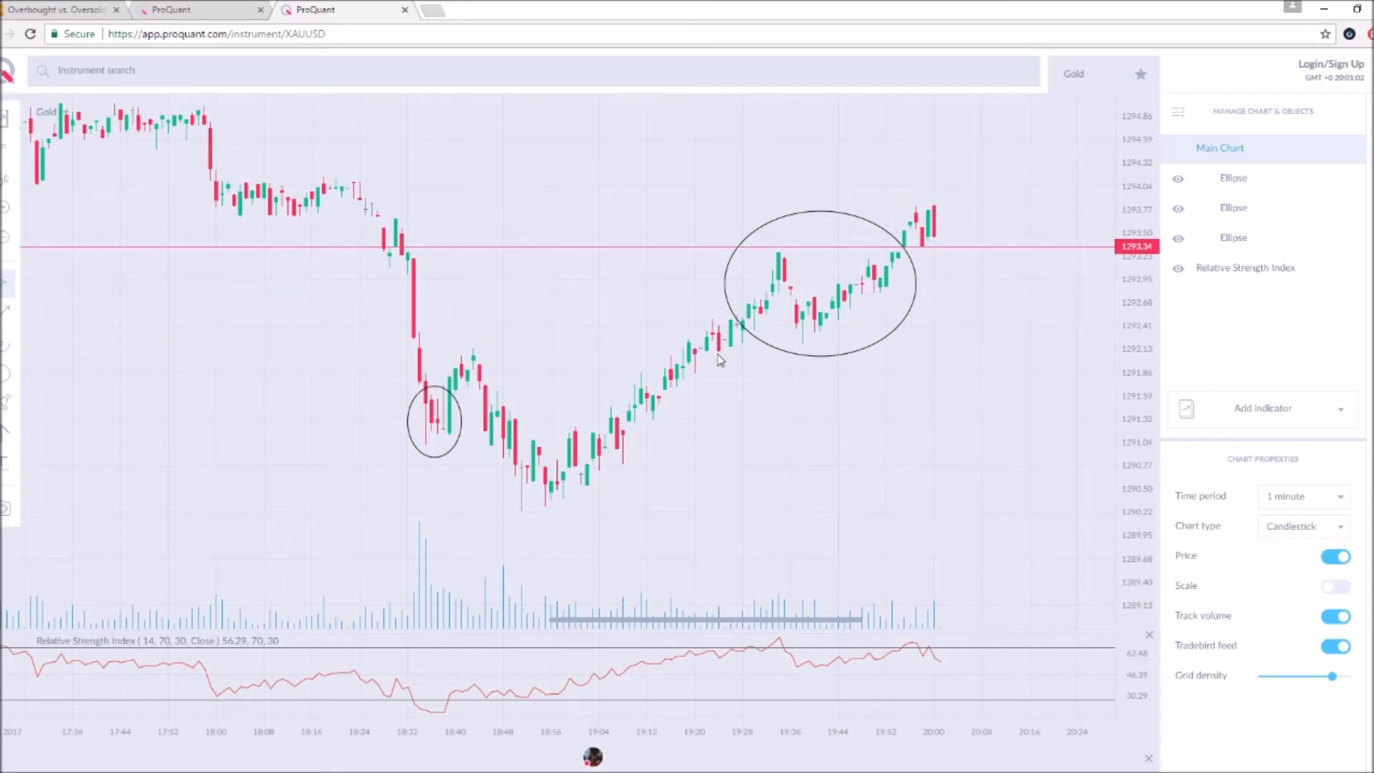
left_click_drag(767, 359, 610, 358)
left_click_drag(656, 440, 677, 430)
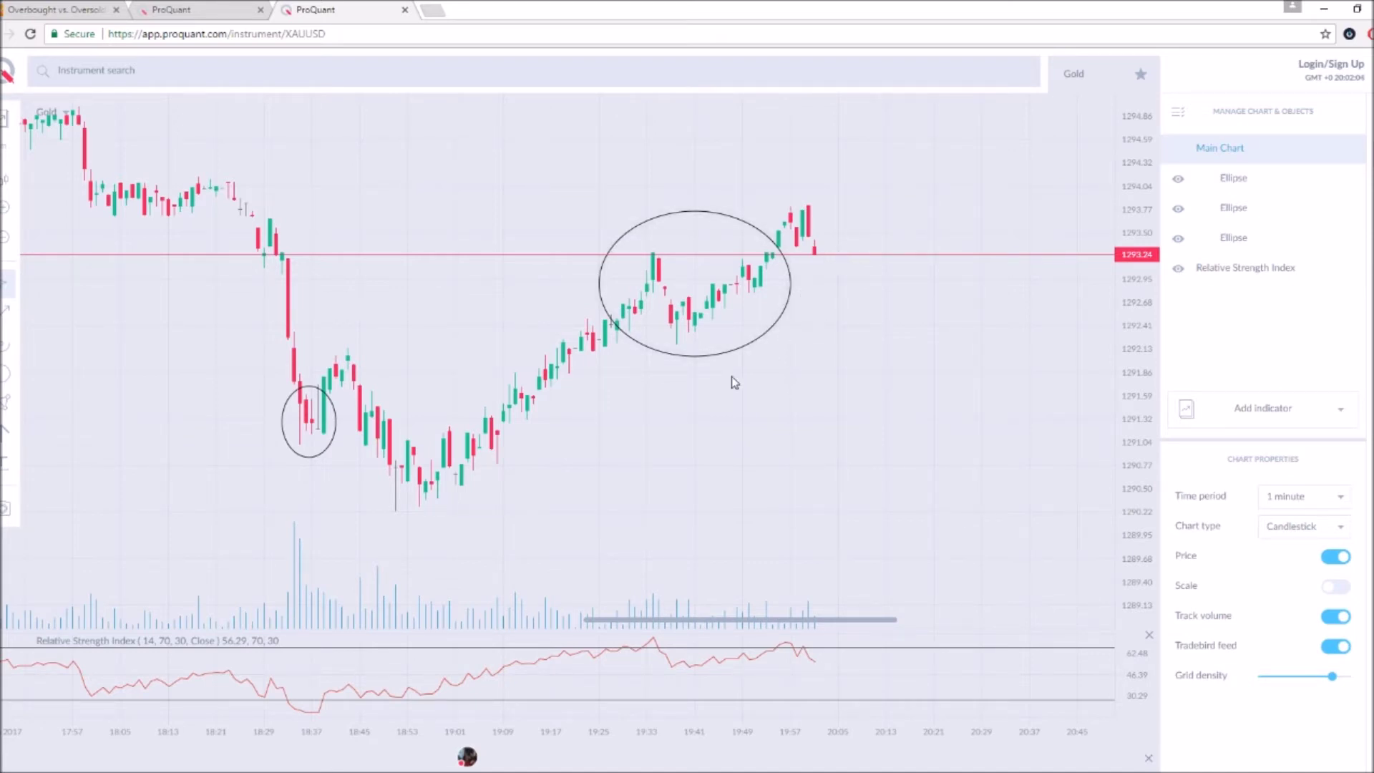
left_click_drag(399, 316, 704, 326)
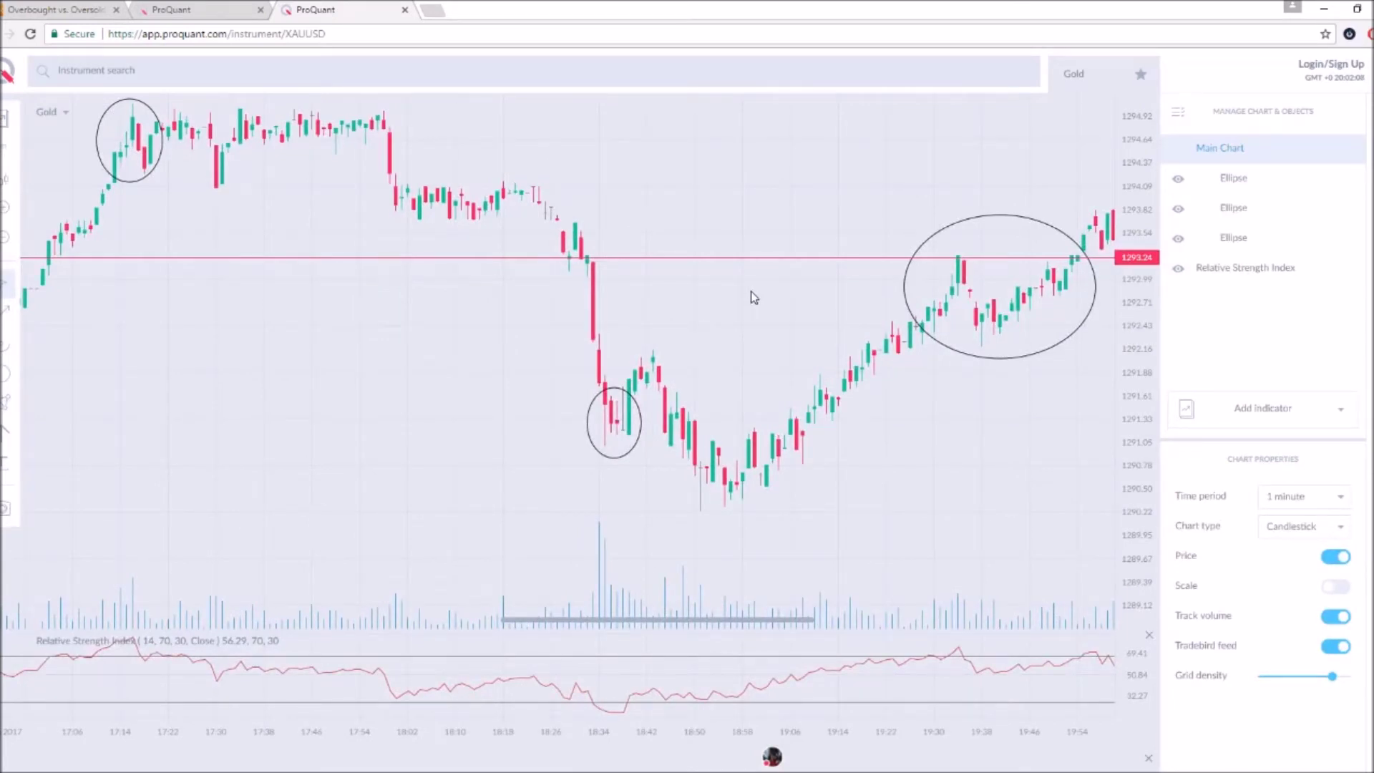
left_click_drag(748, 290, 576, 322)
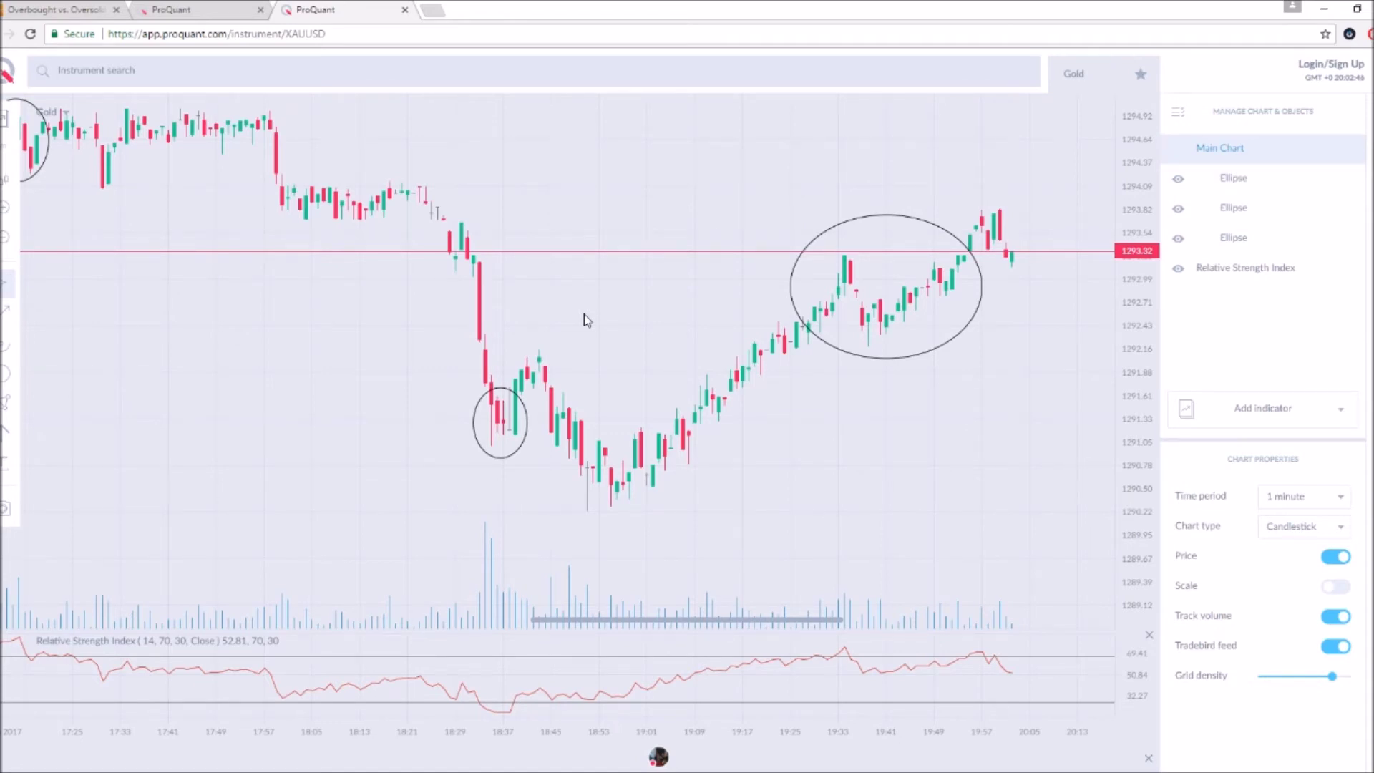
left_click_drag(586, 320, 627, 381)
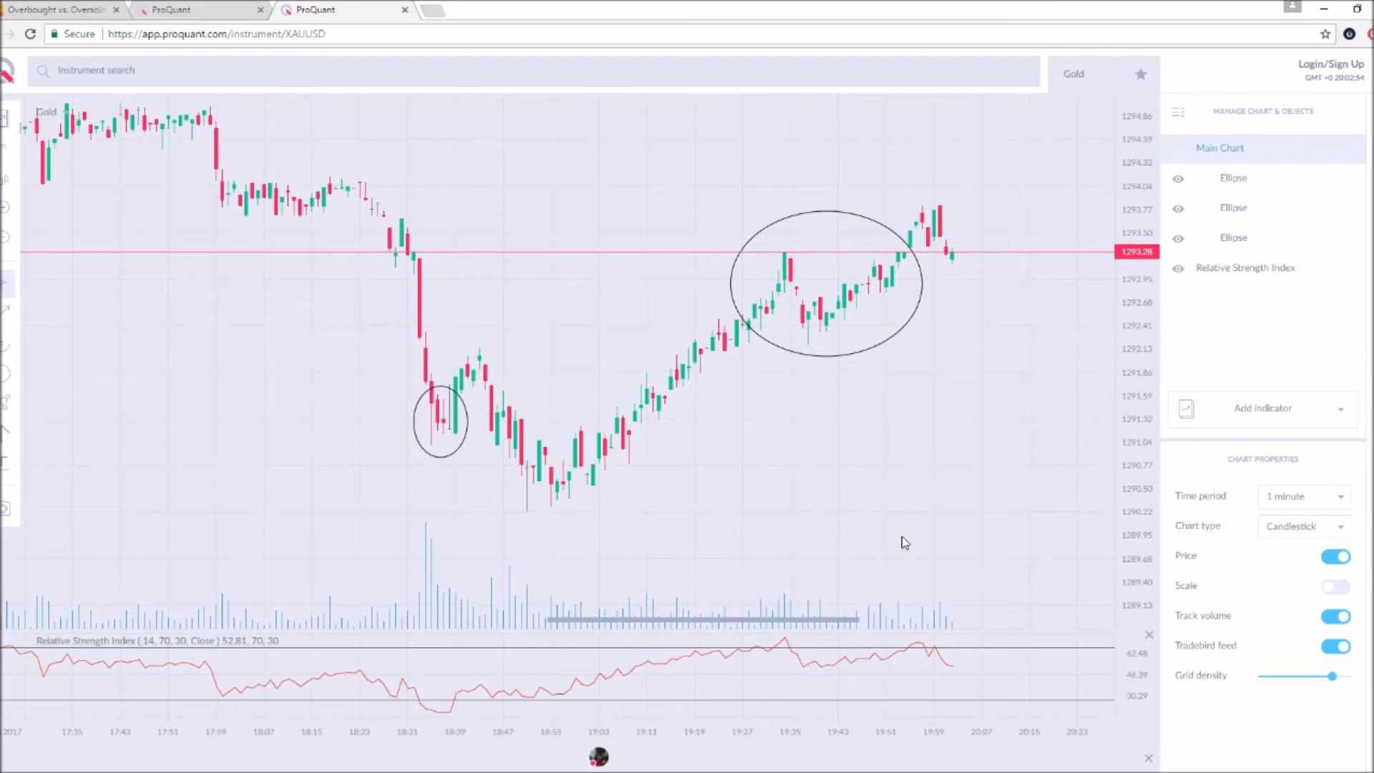
Look back over the circled Gold reversals, and reread the DailyFX article's overbought and oversold example charts and its advice on waiting for RSI crossbacks
left_click_drag(362, 351, 579, 324)
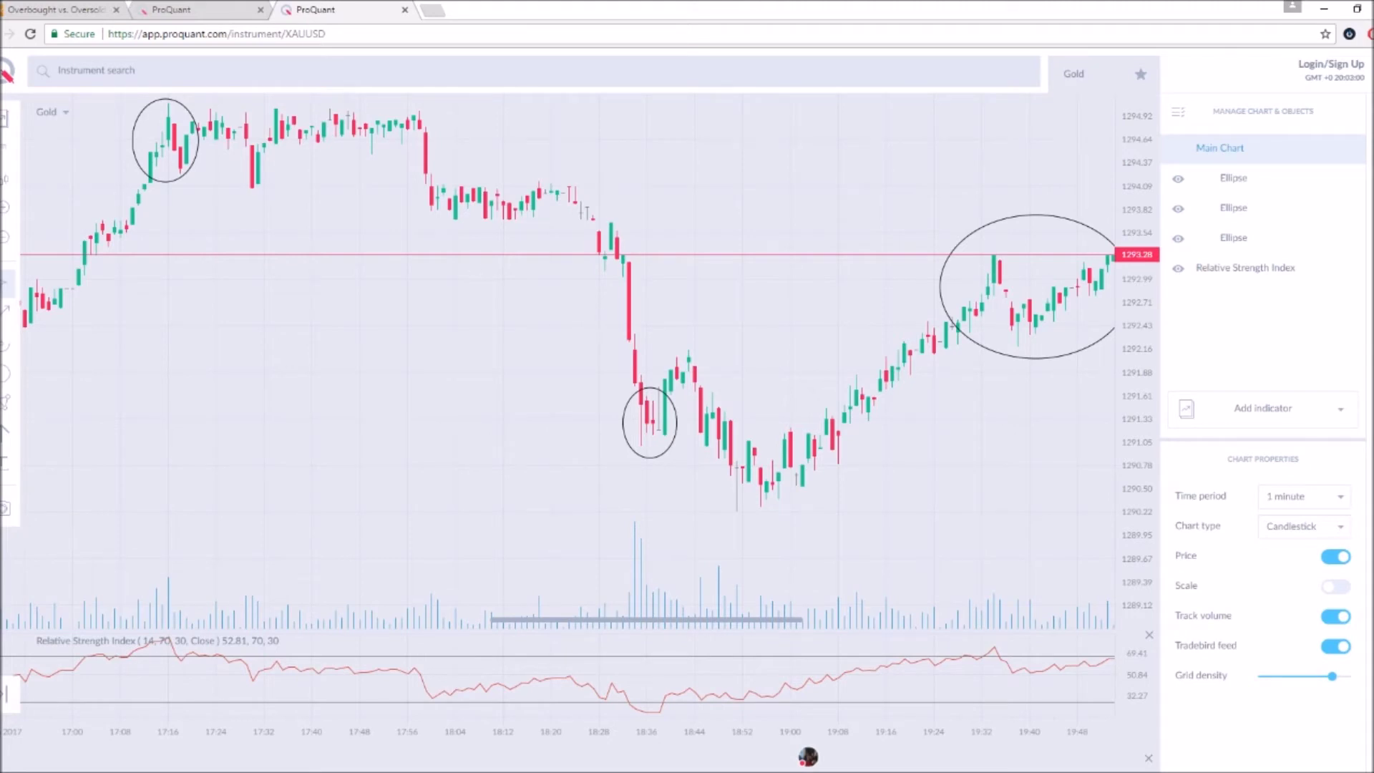
key("ctrl+Tab")
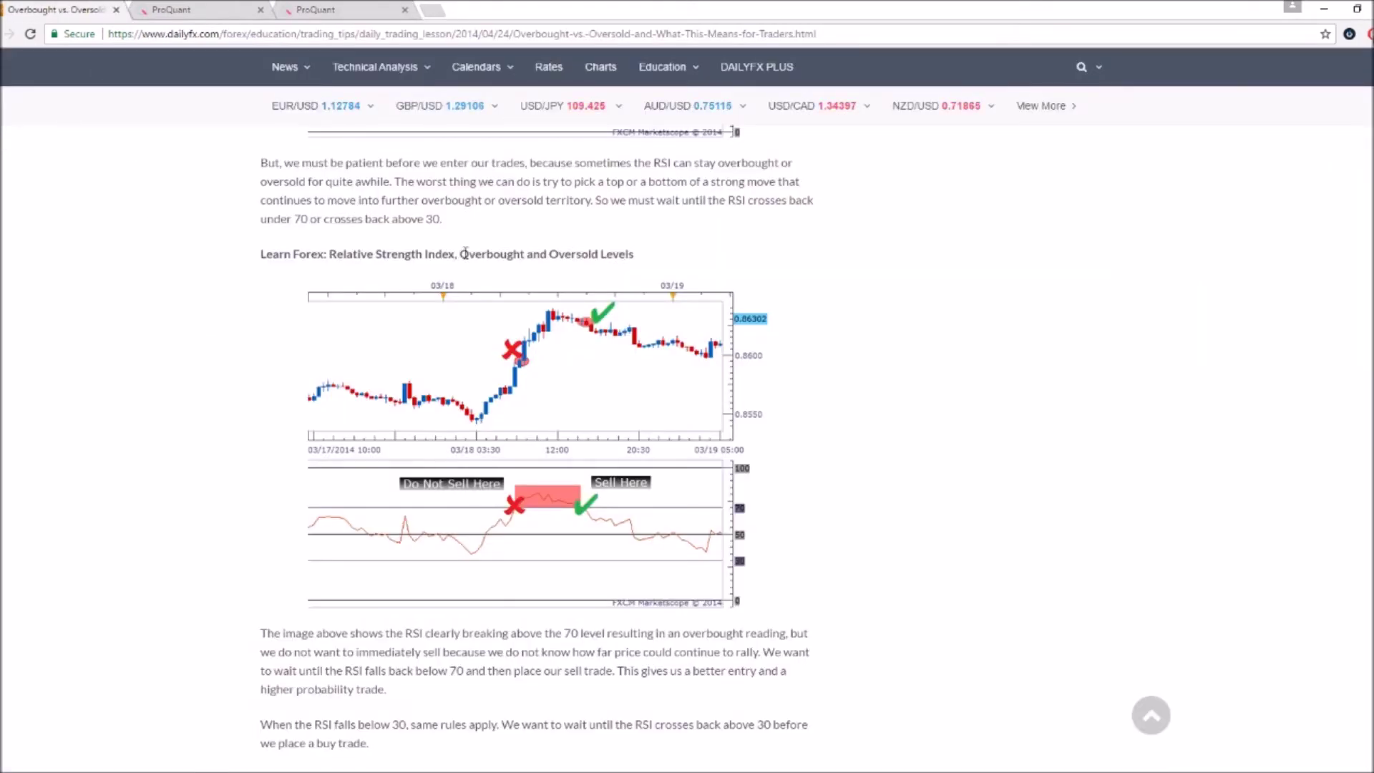
left_click_drag(461, 254, 603, 249)
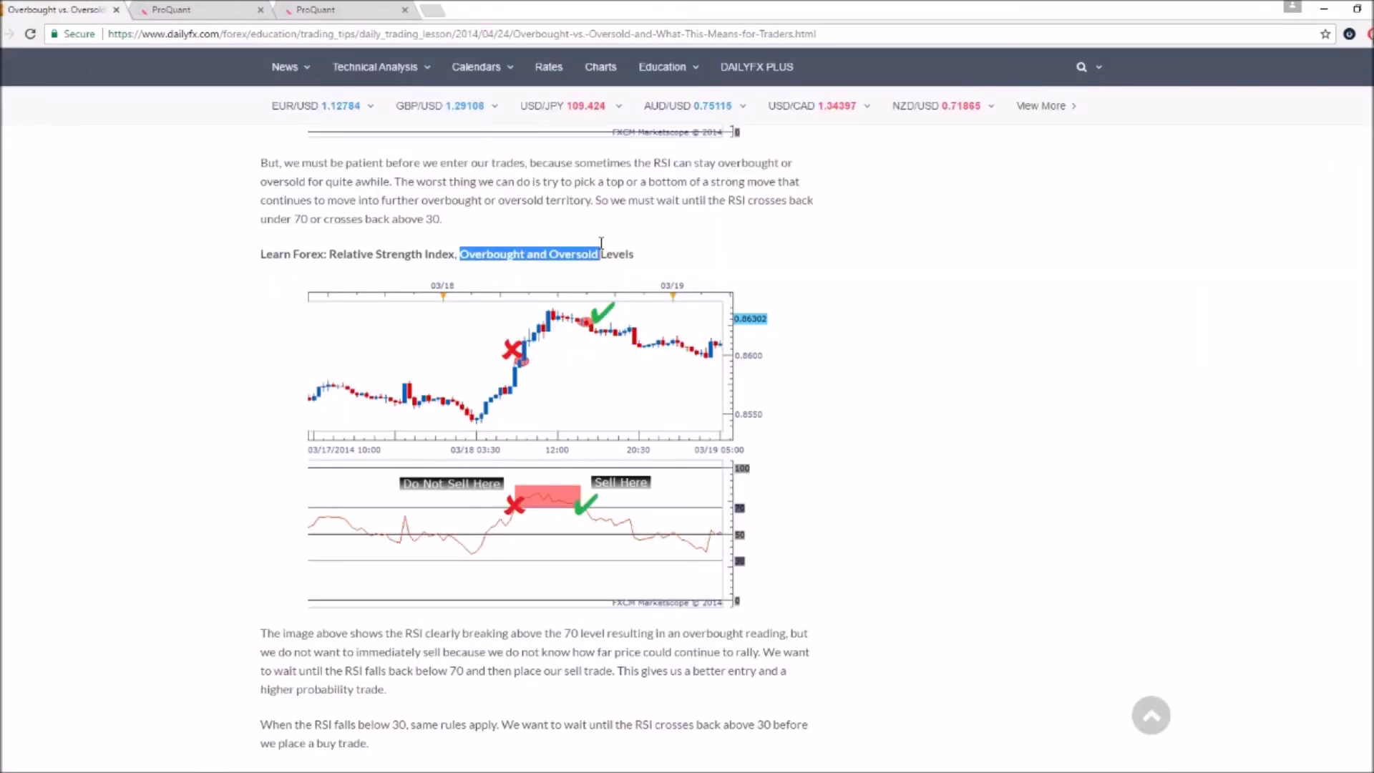
left_click(603, 251)
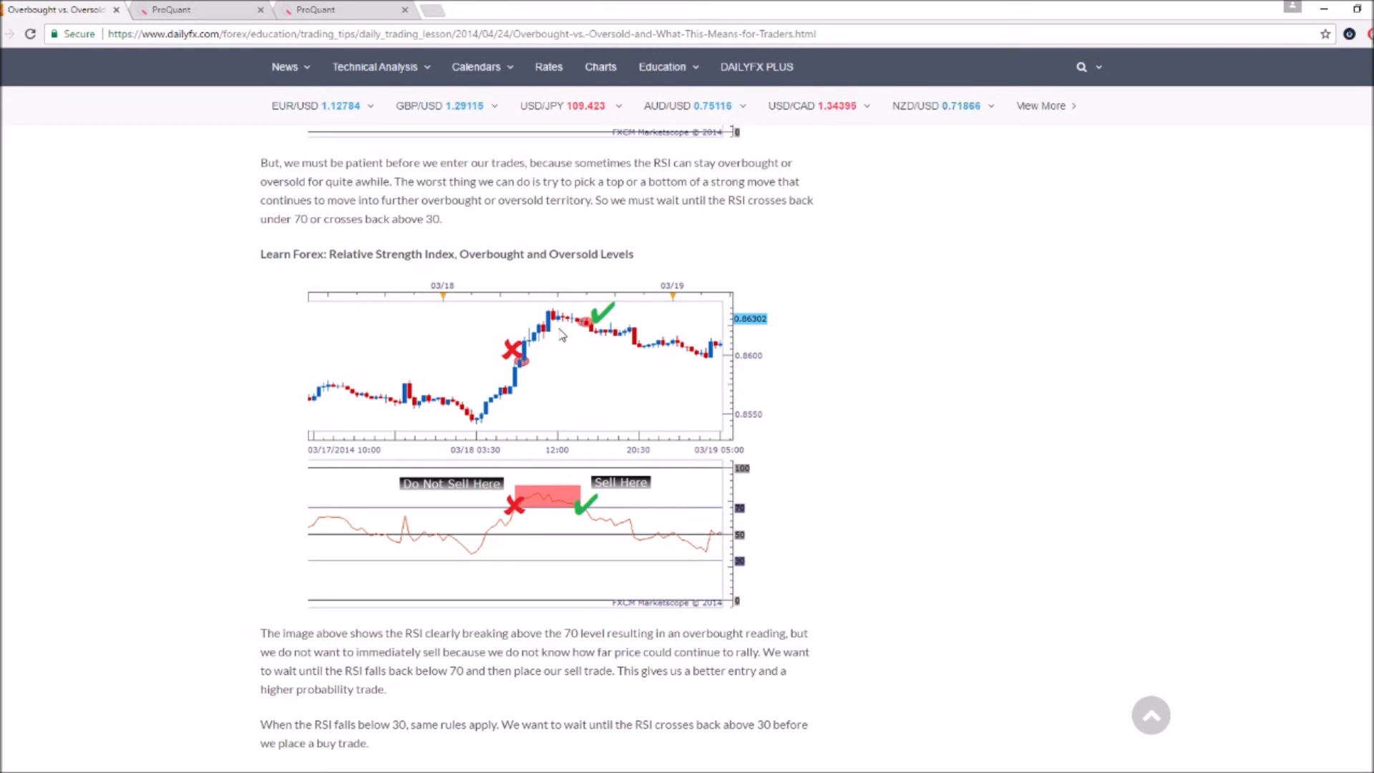
scroll(538, 369, "up", 7)
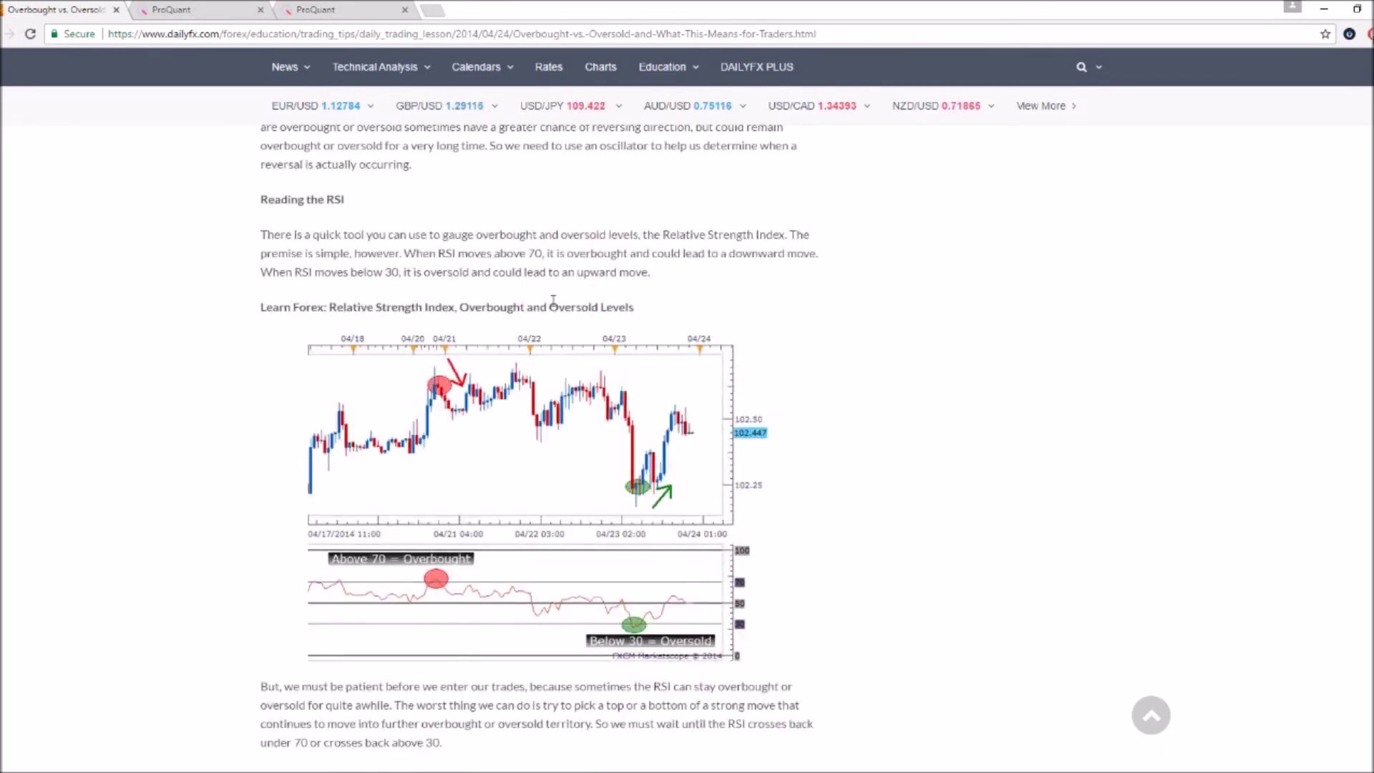
scroll(560, 304, "down", 7)
scroll(555, 307, "up", 1)
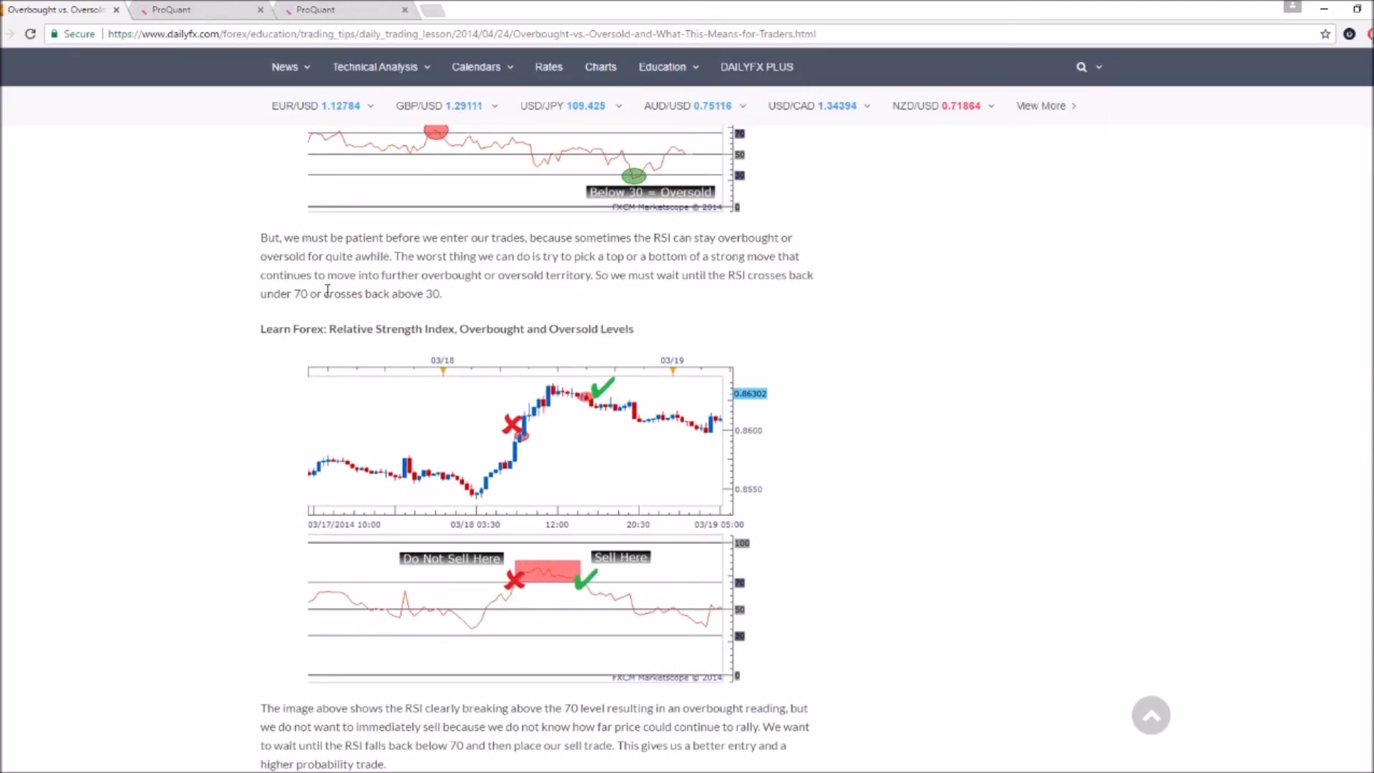
Examine the most recent EUR/USD 5-minute candles against the RSI, and compare them with the latest RSI reading on the Gold chart
left_click(164, 9)
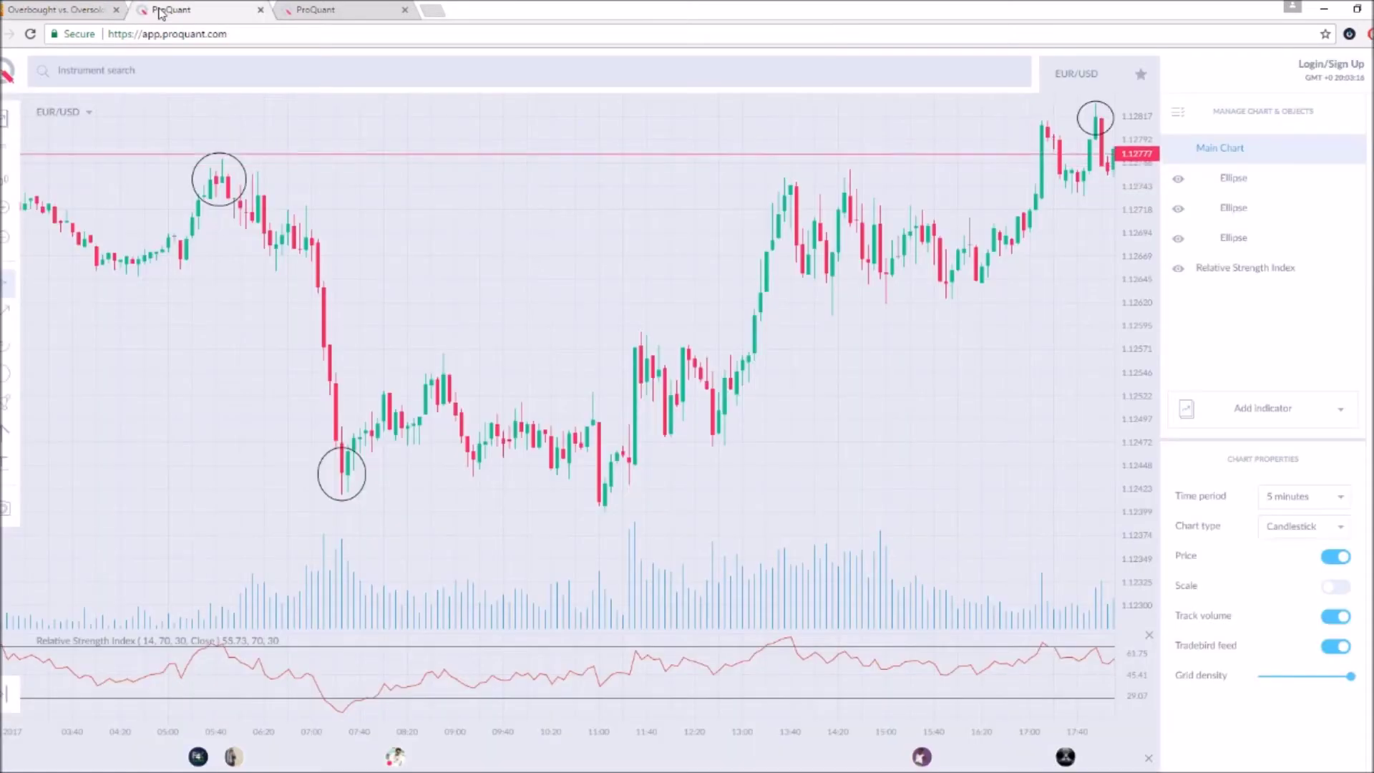
scroll(431, 475, "right", 5)
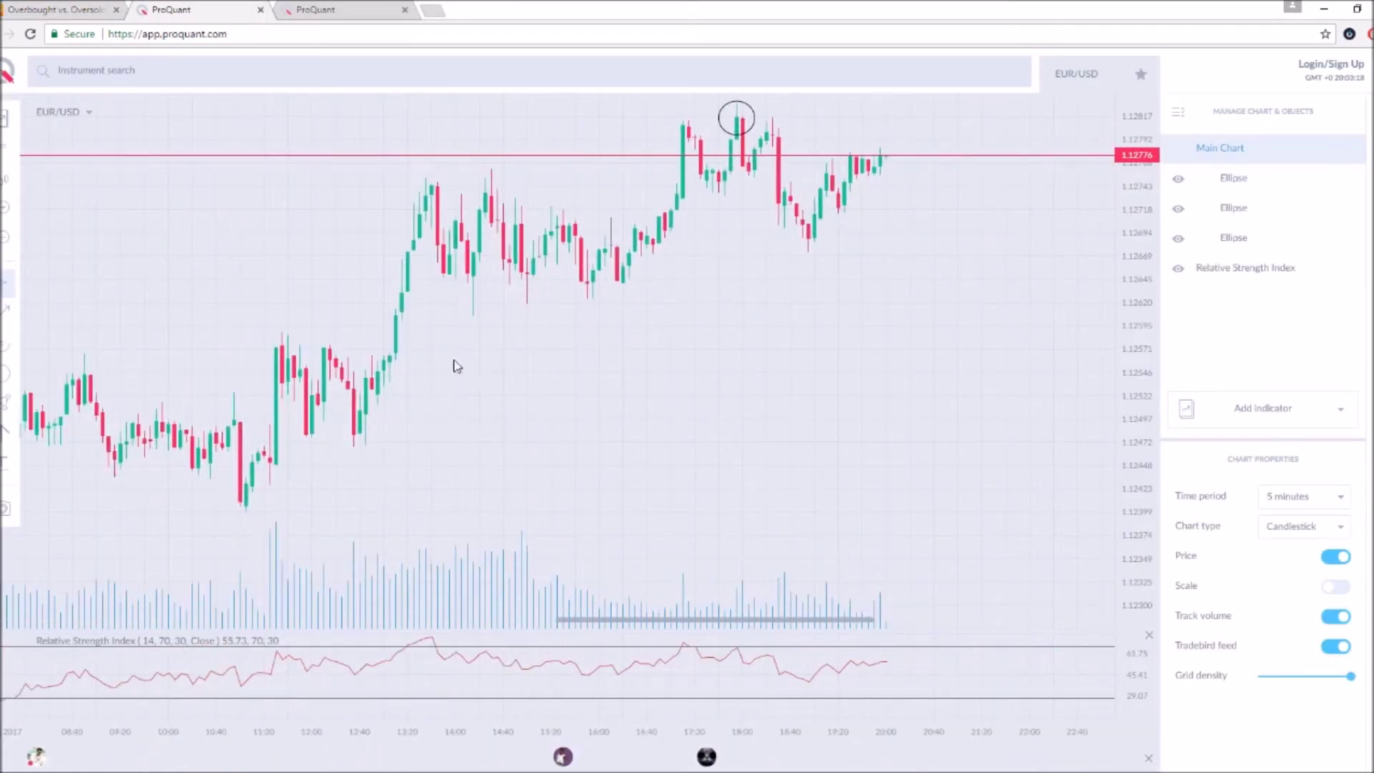
scroll(644, 422, "right", 1)
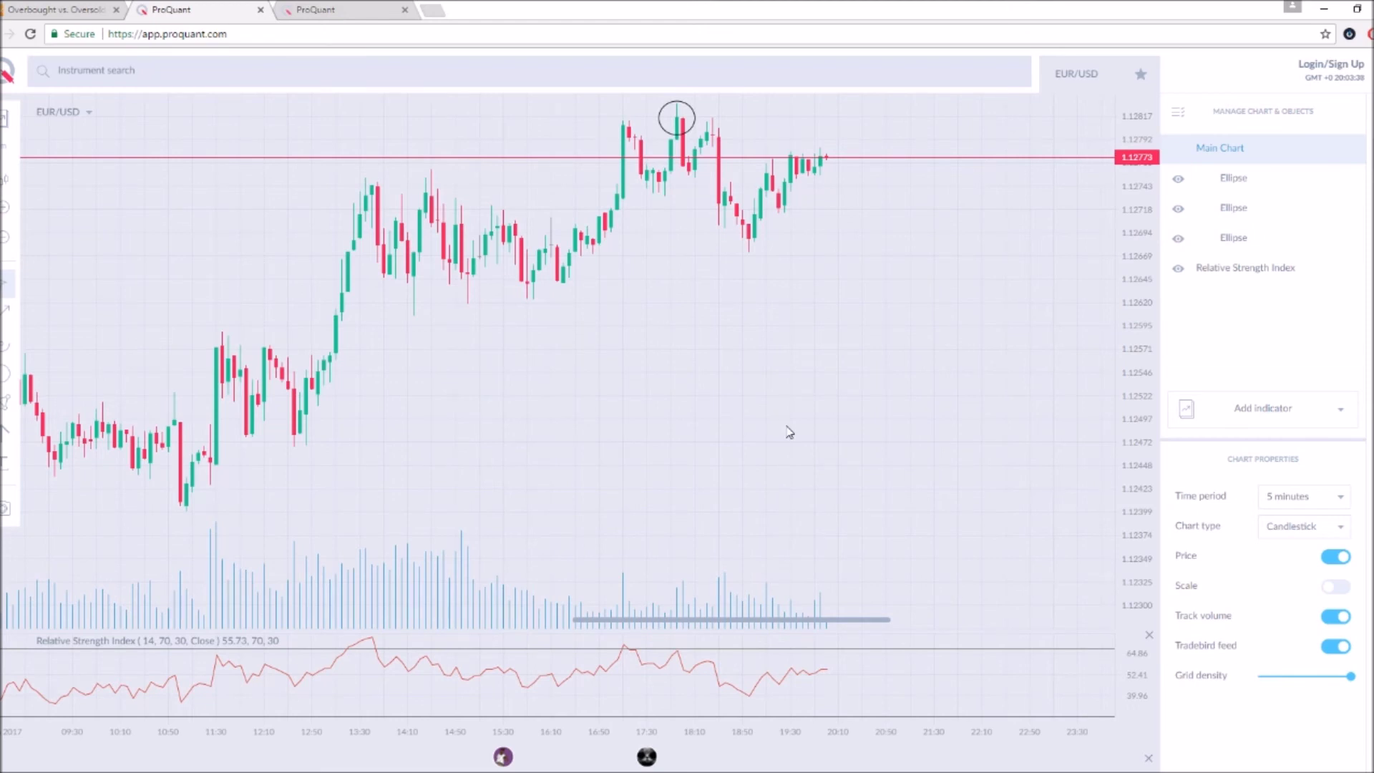
left_click_drag(790, 432, 819, 444)
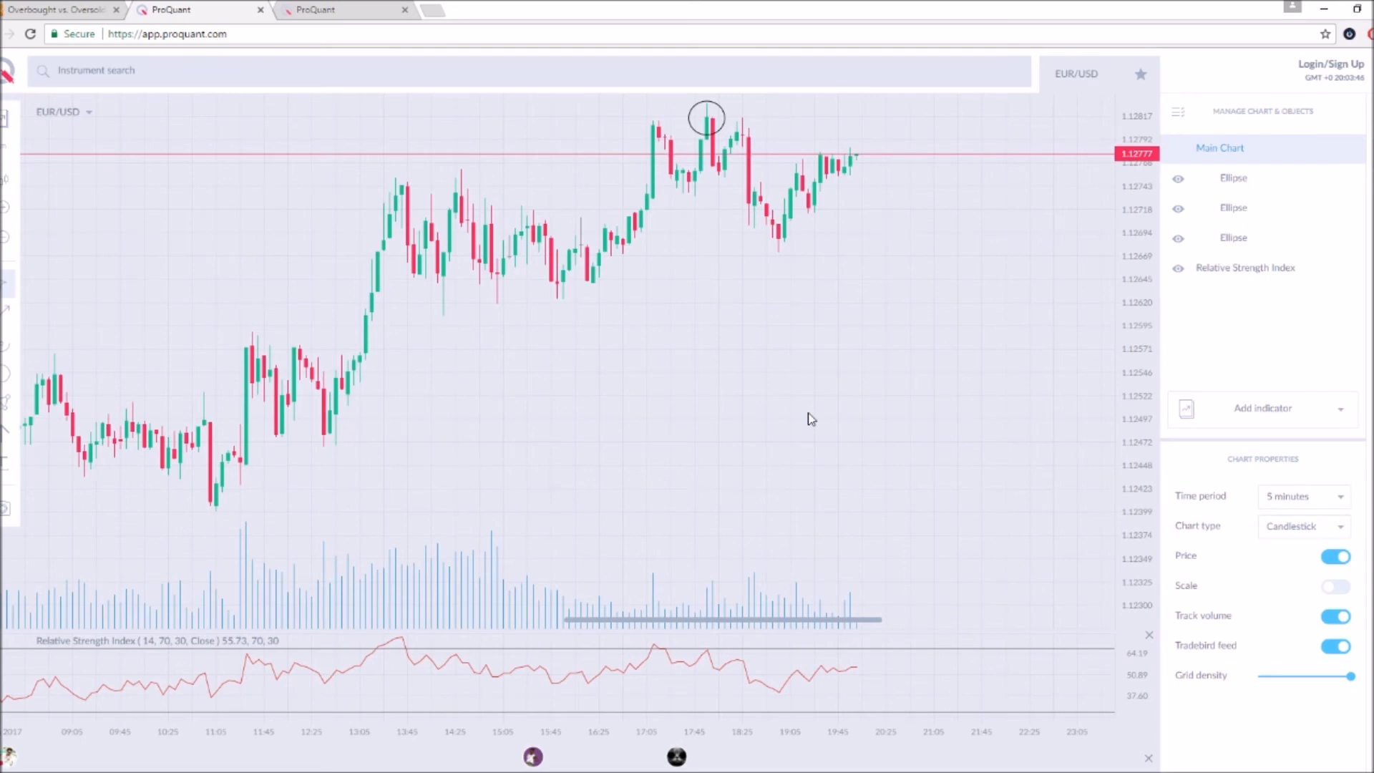
scroll(822, 411, "right", 3)
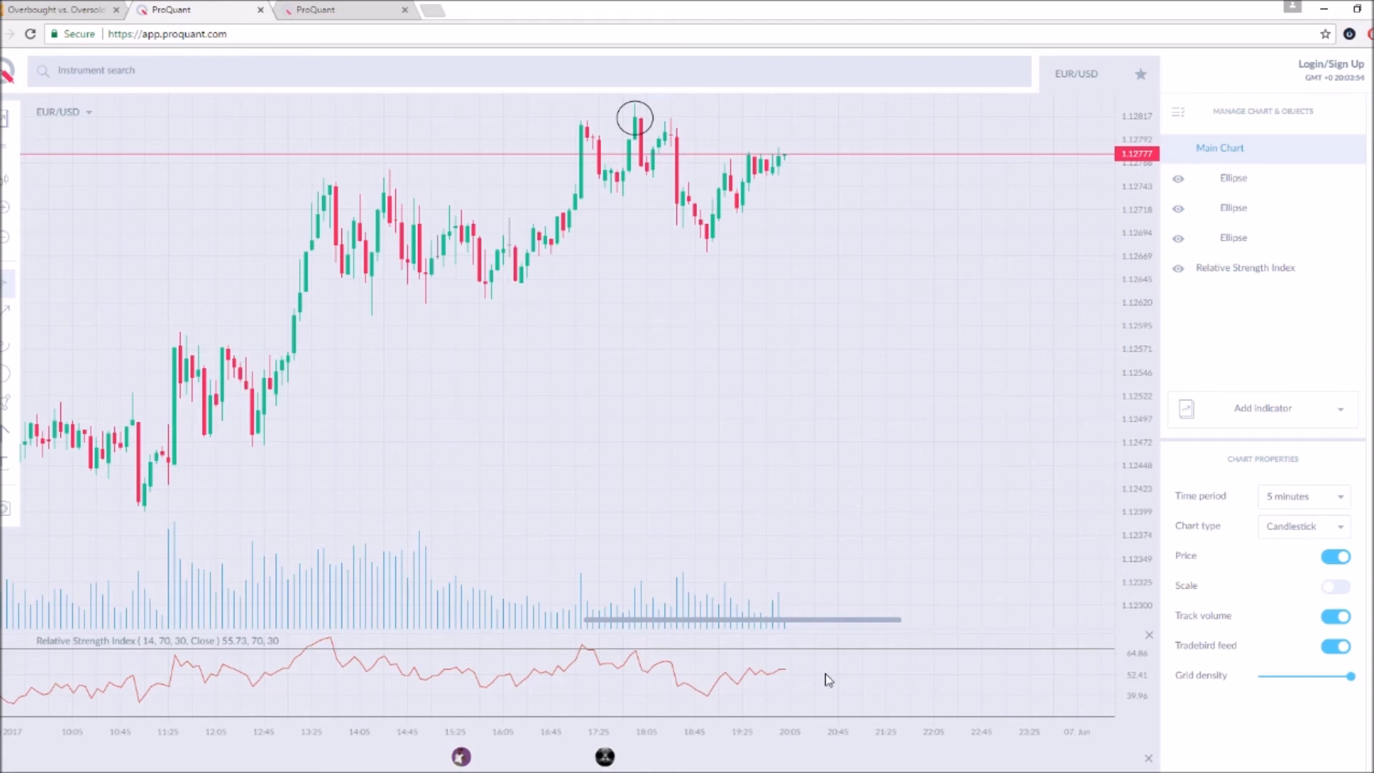
left_click(788, 669)
left_click(834, 571)
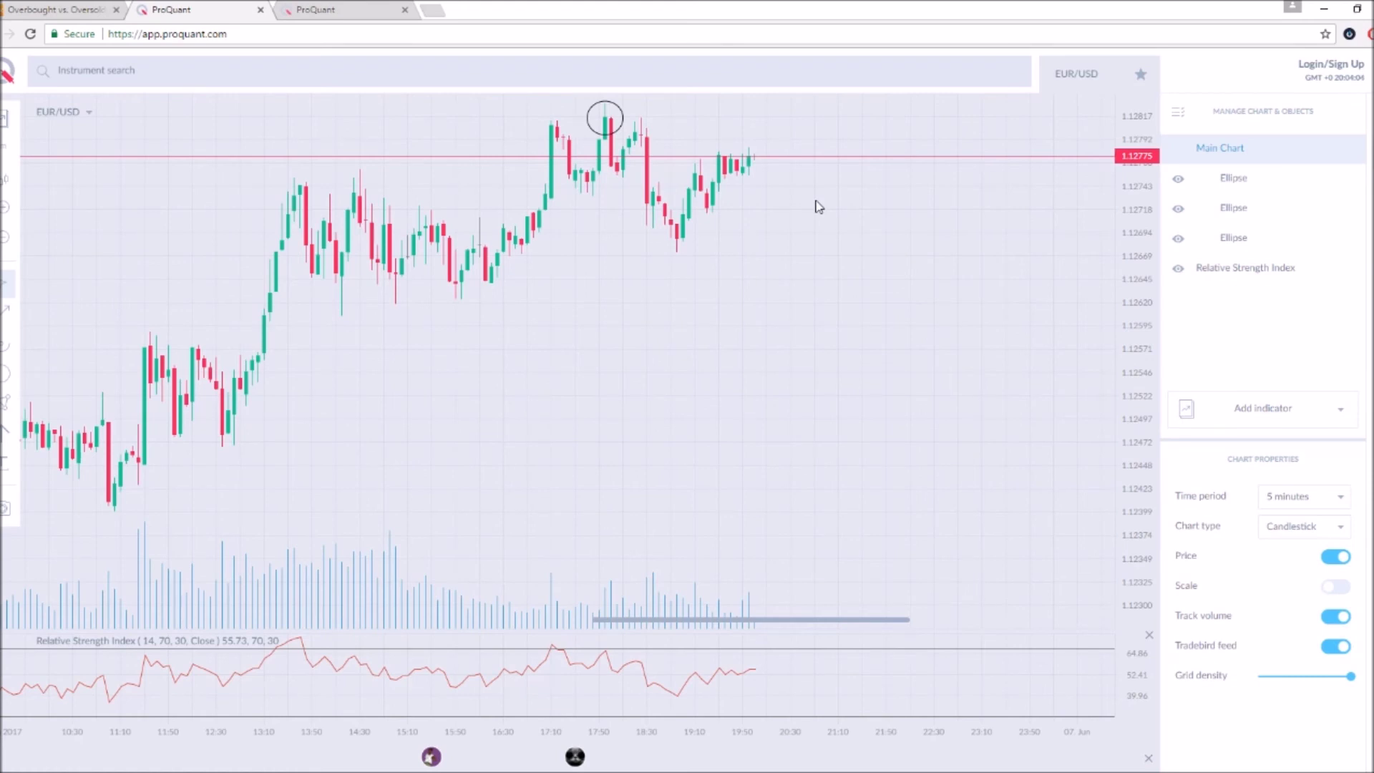
left_click(361, 6)
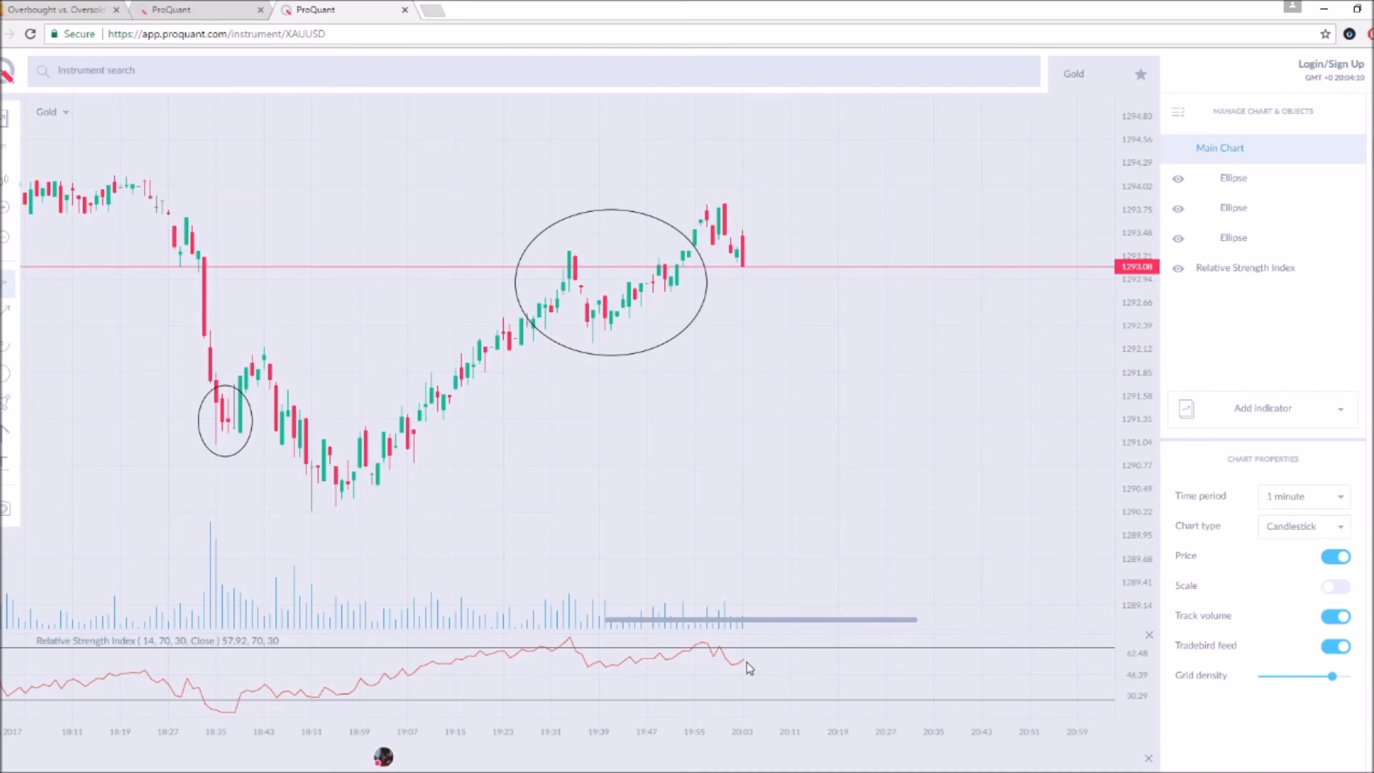
Return to the EUR/USD chart and review its earlier circled peak and low against the RSI, through to the latest candles
left_click(223, 9)
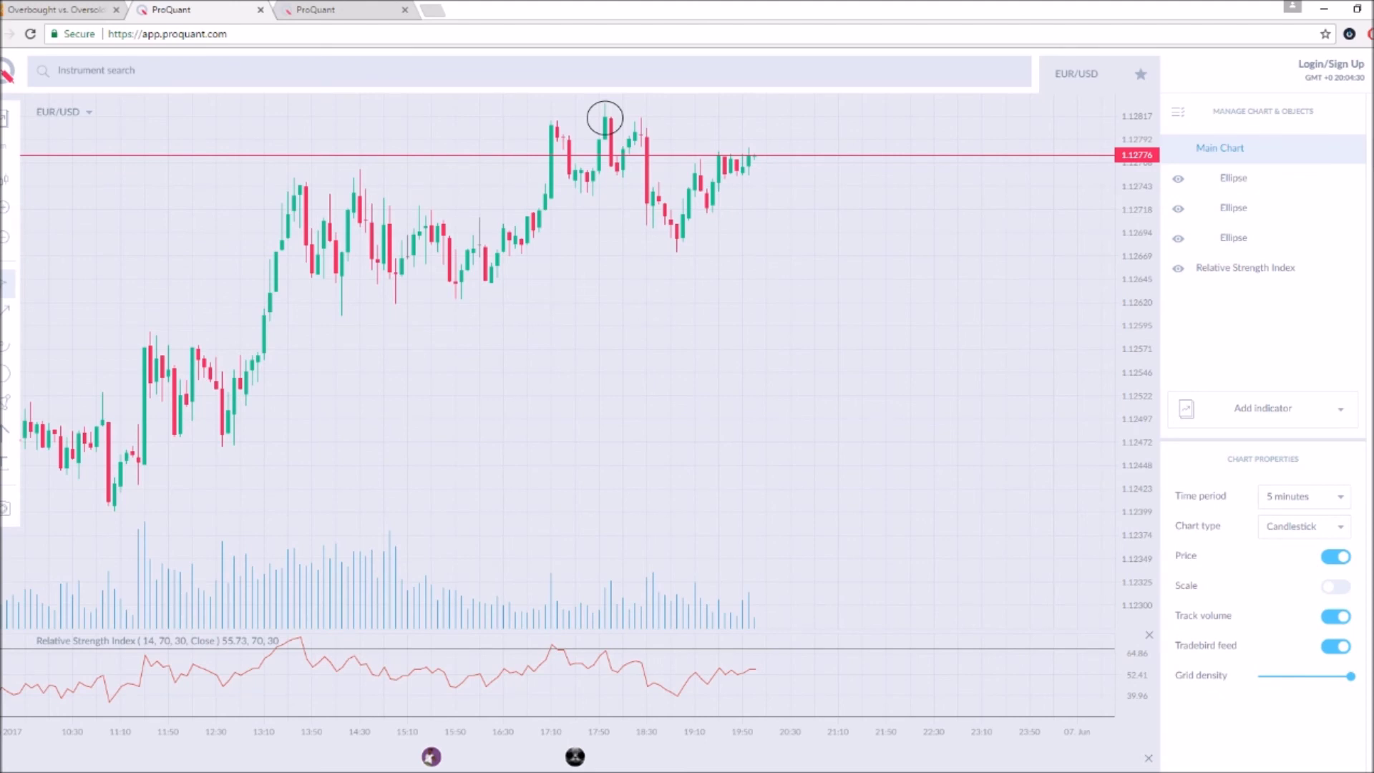
scroll(680, 323, "up", 10)
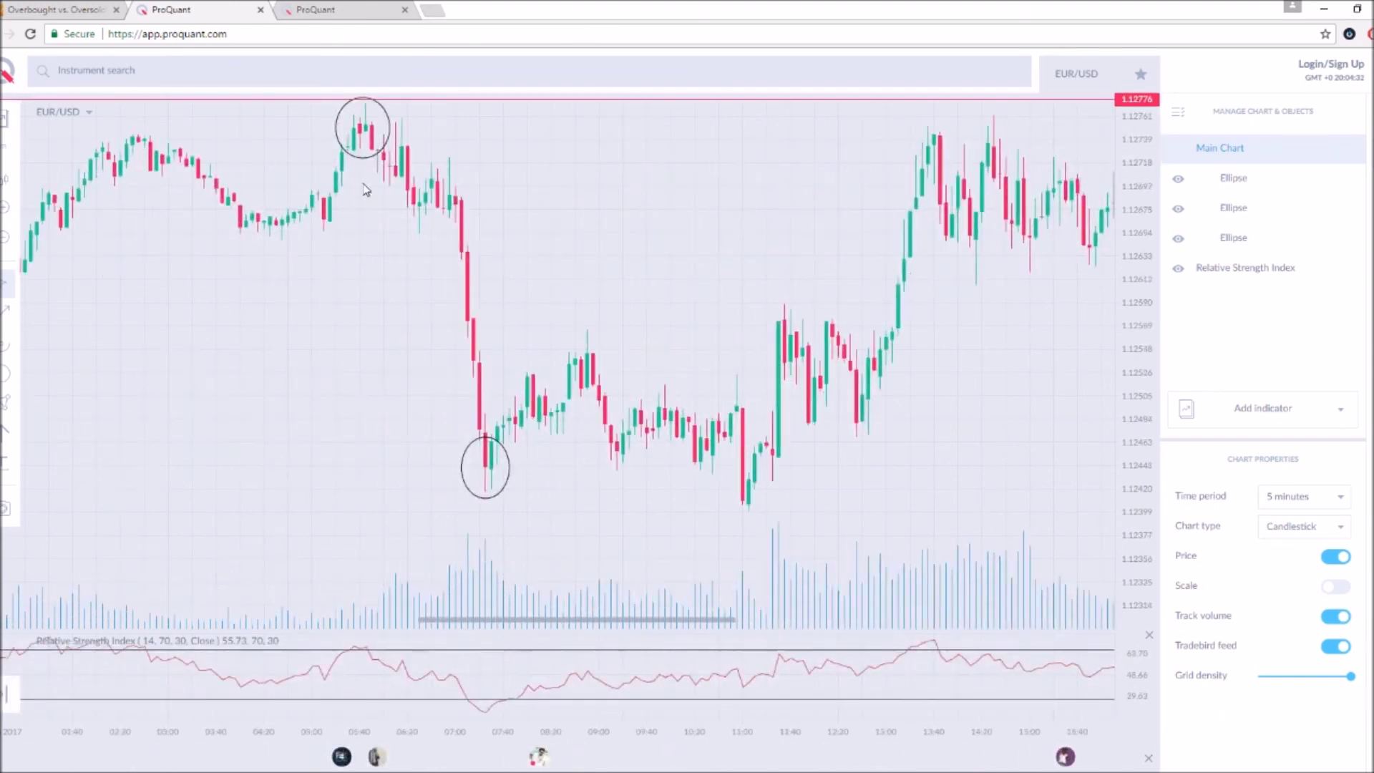
scroll(306, 301, "down", 10)
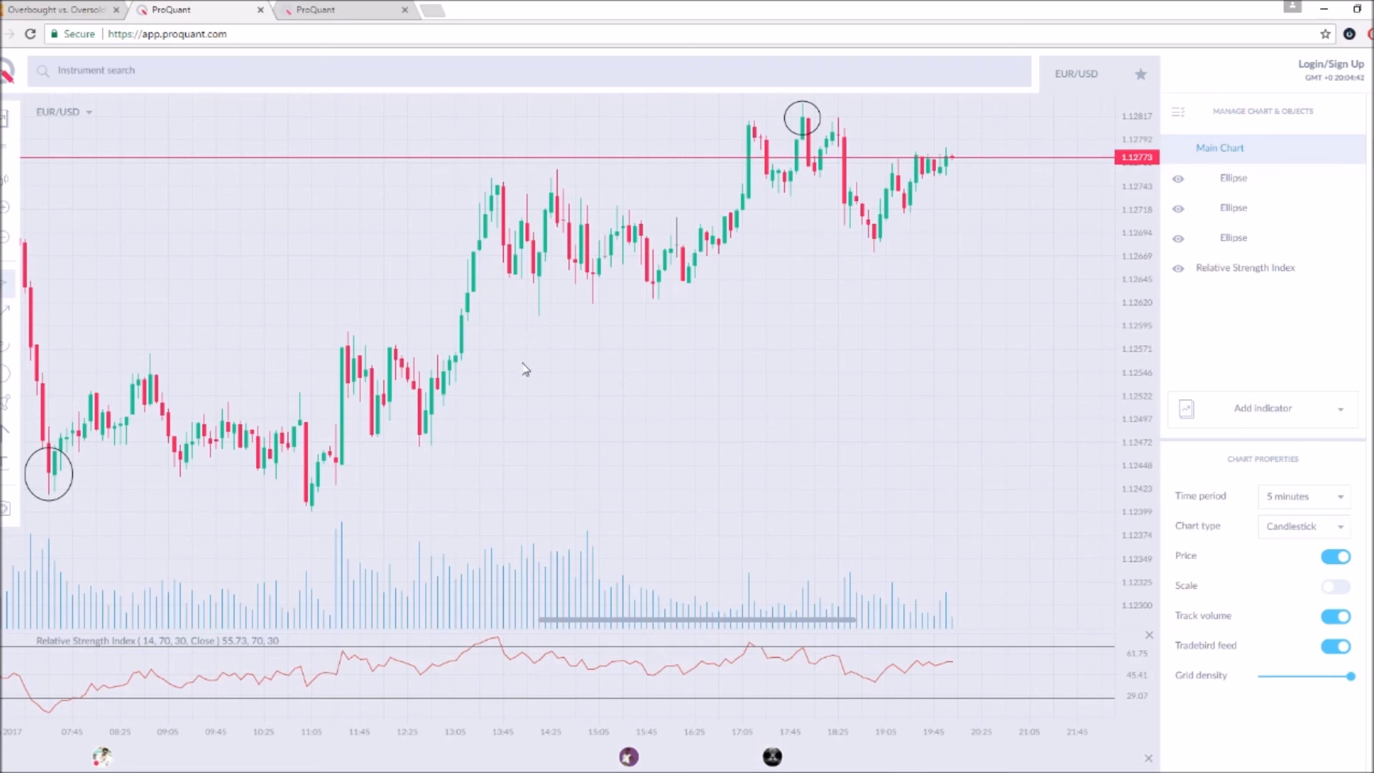
scroll(525, 362, "down", 1)
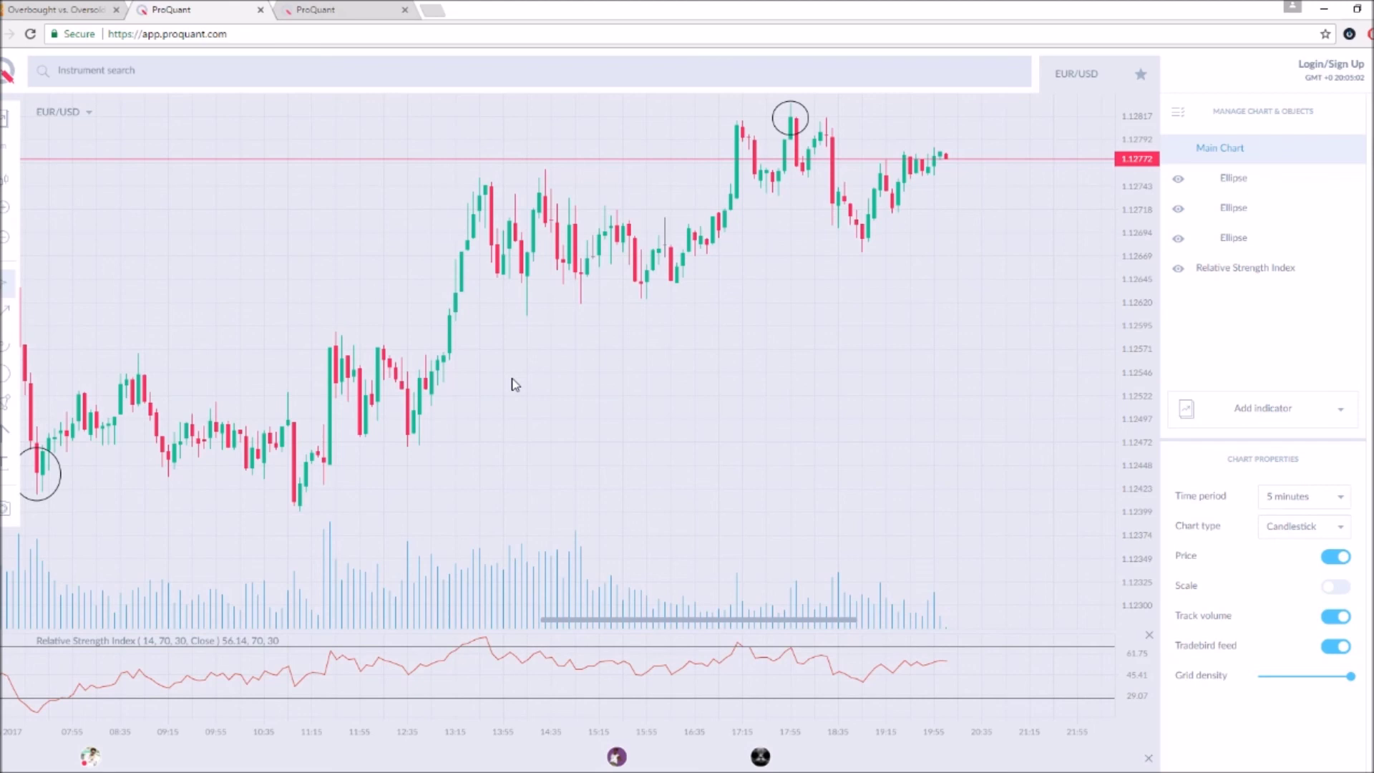
left_click_drag(638, 438, 384, 414)
left_click_drag(485, 499, 546, 472)
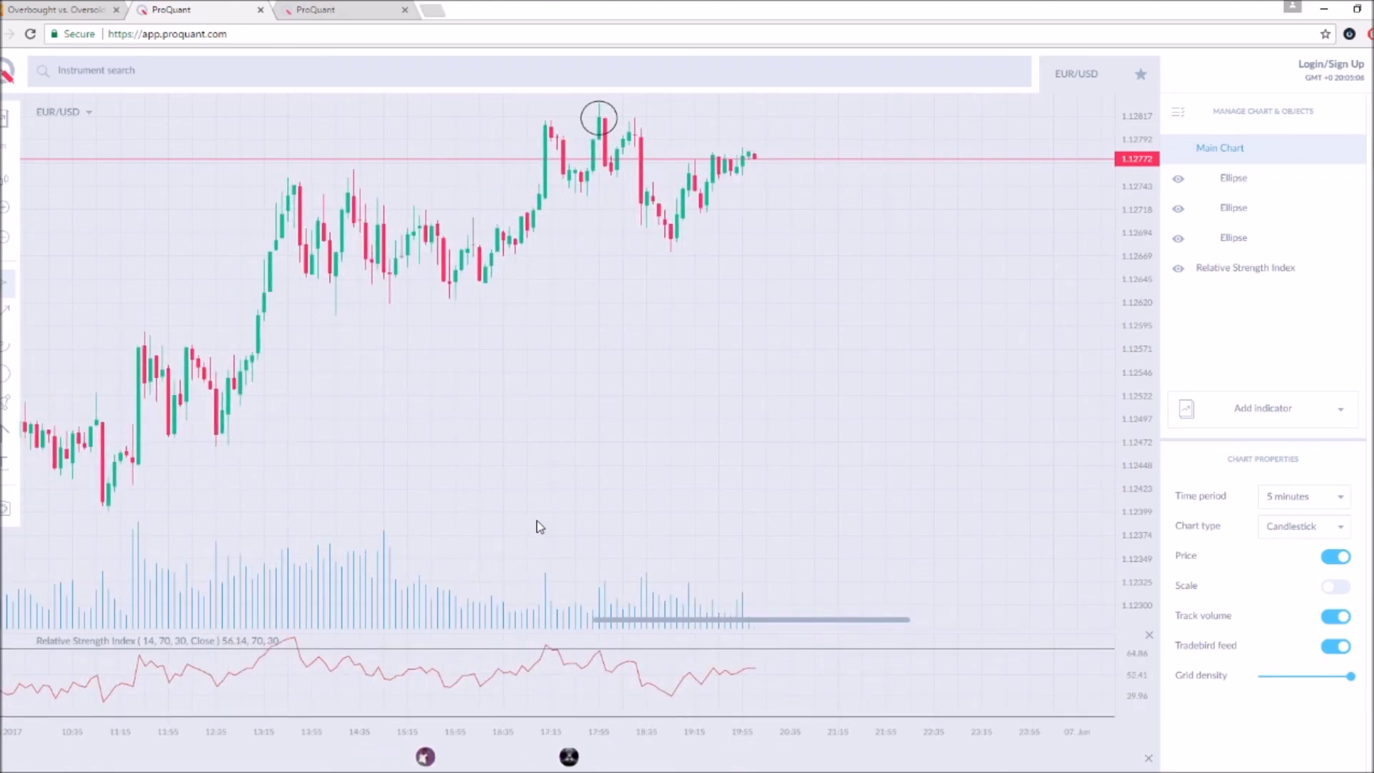
left_click_drag(532, 521, 515, 538)
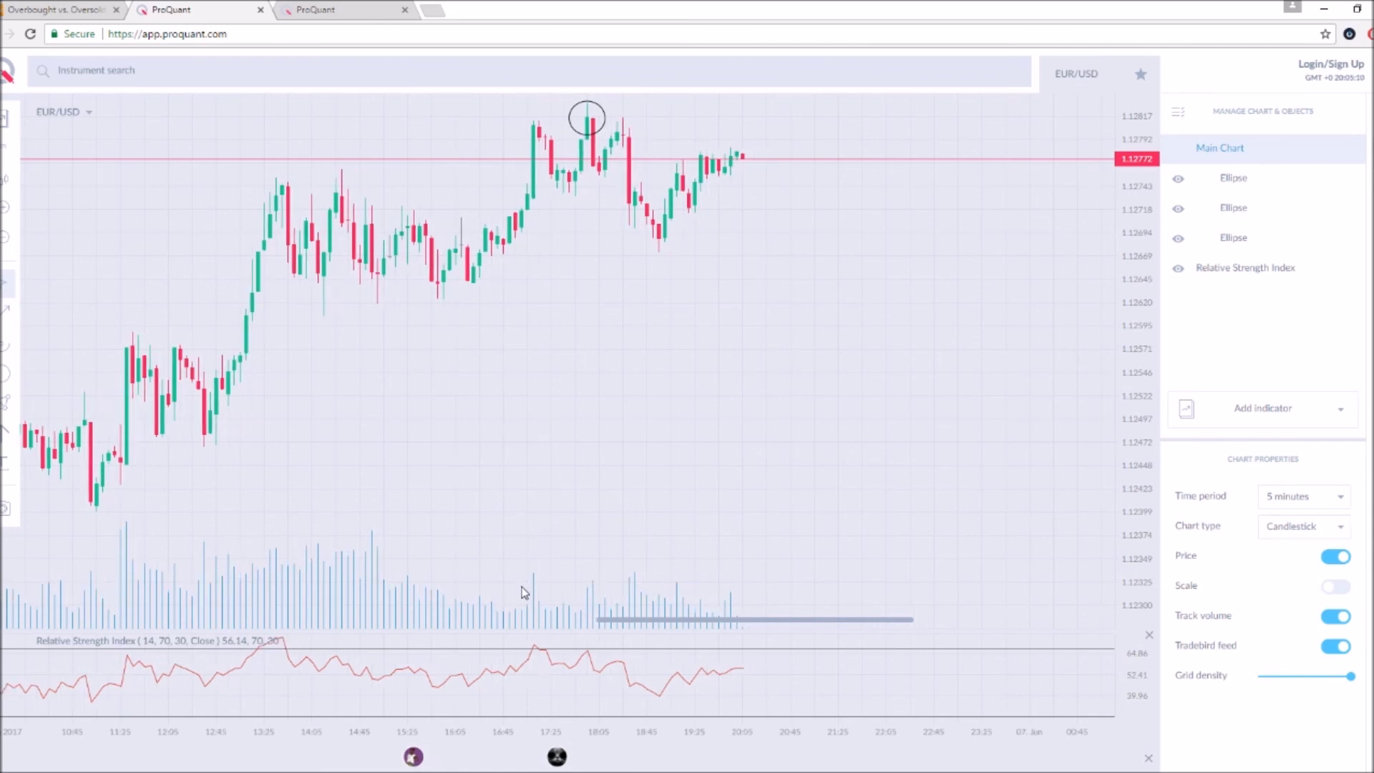